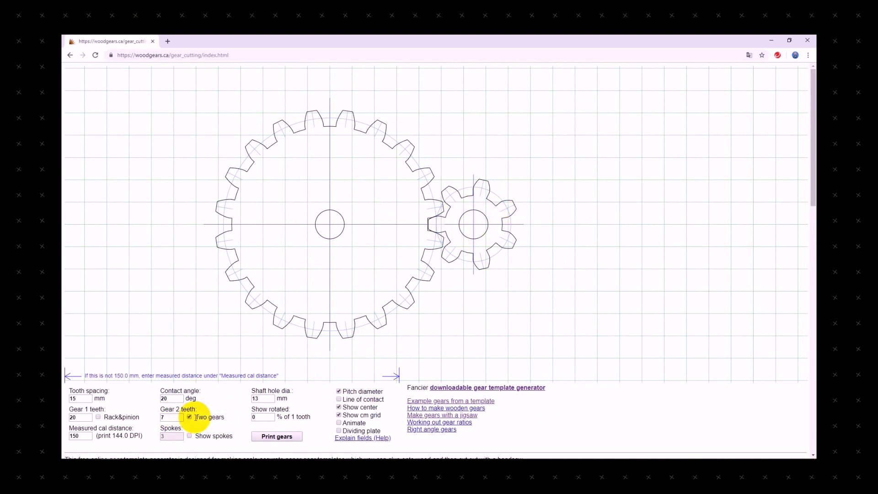
- Show a single gear in the template generator and turn off the pitch diameter, center lines and cm grid
click(189, 416)
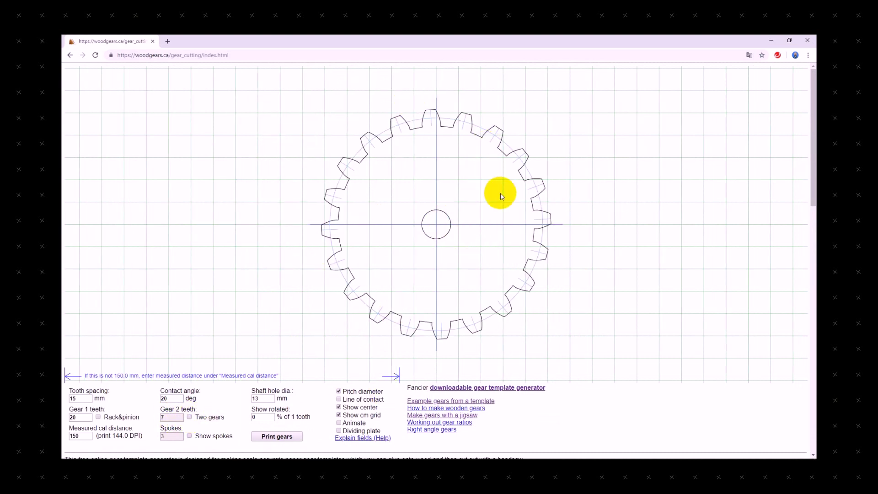
click(340, 392)
click(339, 408)
click(339, 416)
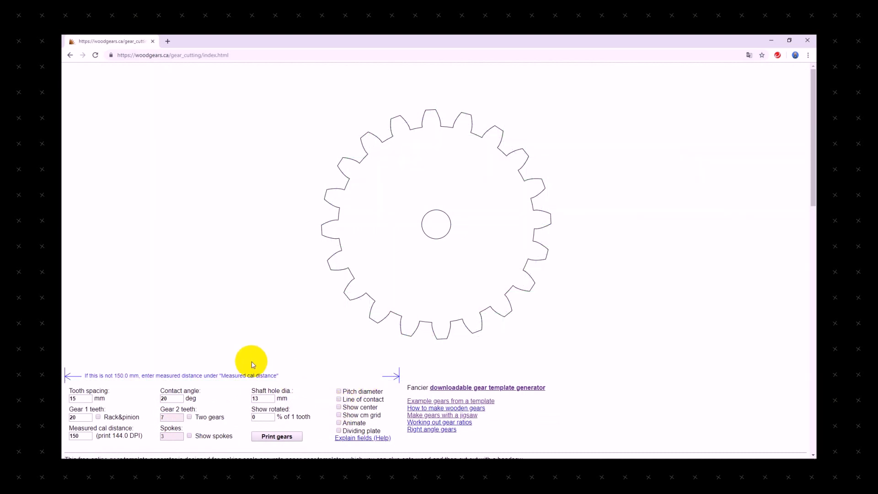
- Set the number of teeth of gear 1 to 26
click(90, 416)
click(90, 416)
click(90, 416)
click(90, 416)
click(89, 415)
click(90, 416)
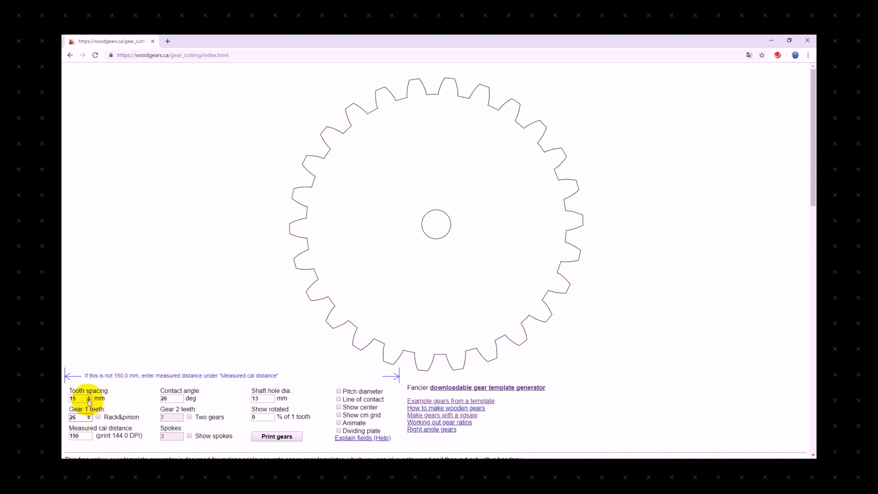
- Reduce the gear's tooth spacing to 11 mm
click(90, 401)
click(89, 401)
click(89, 401)
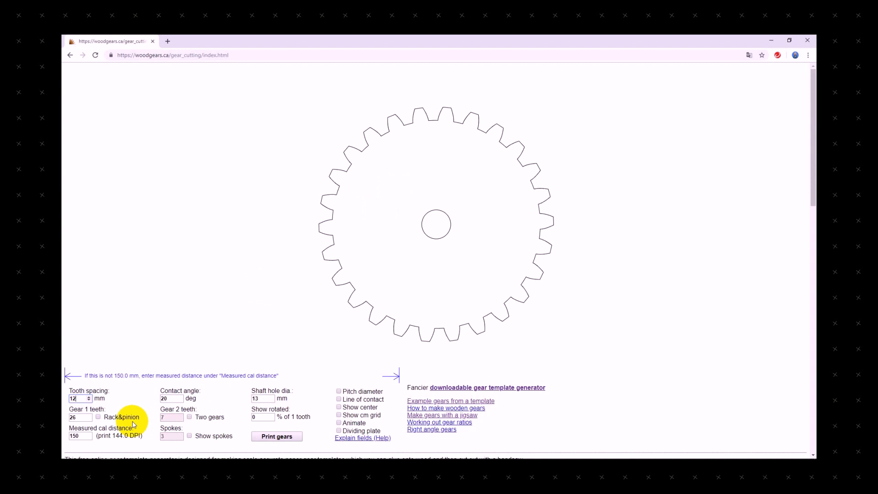
click(89, 400)
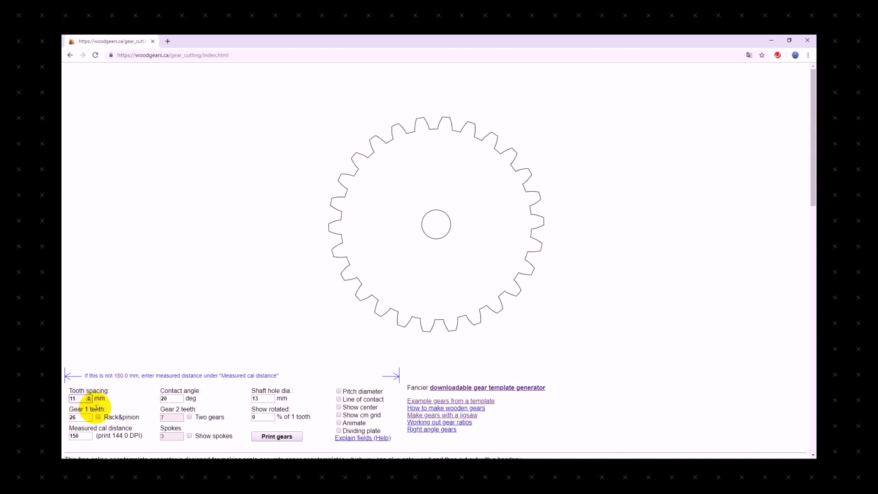
- Set the gear's shaft hole diameter to 8 mm and its contact angle to -25 degrees
click(272, 400)
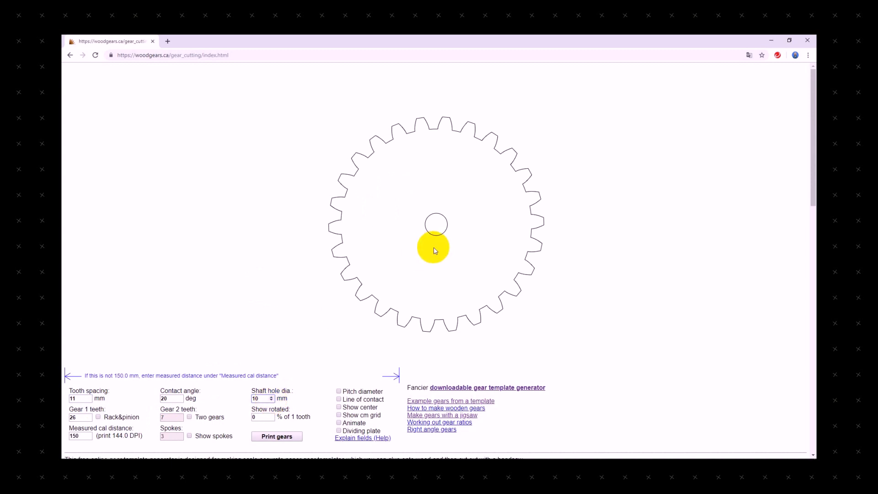
click(271, 397)
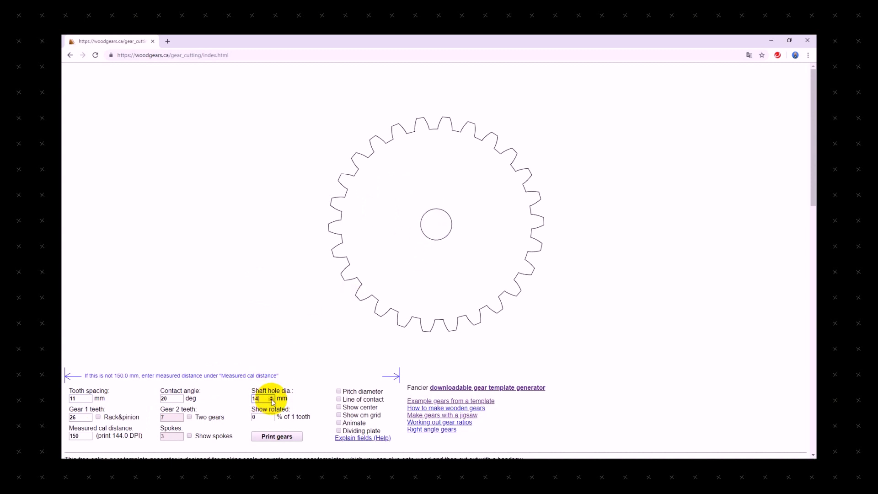
click(271, 401)
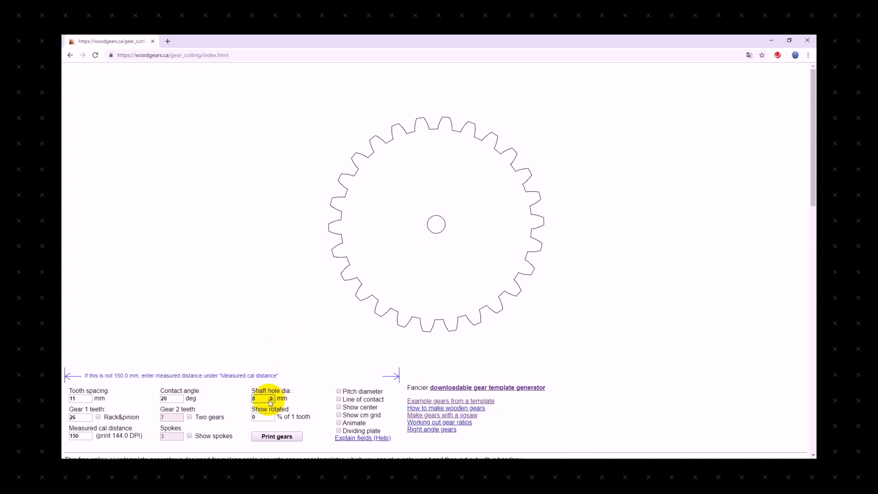
click(180, 401)
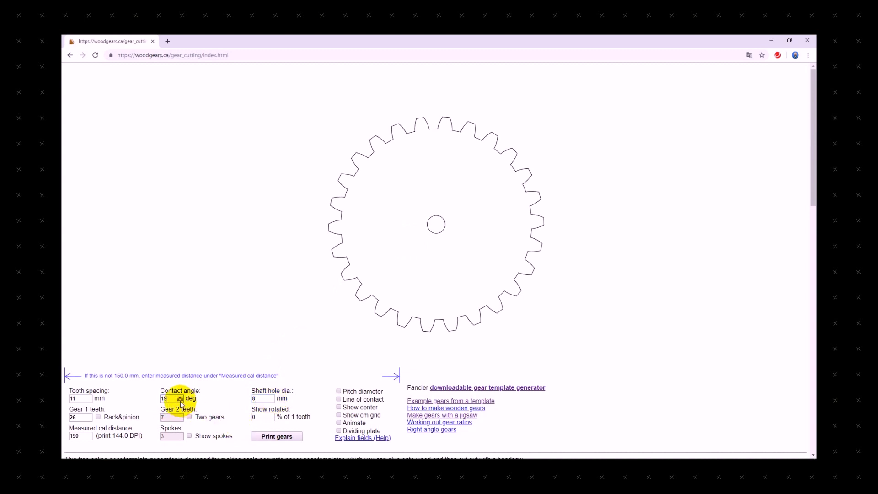
click(181, 401)
click(181, 400)
click(181, 400)
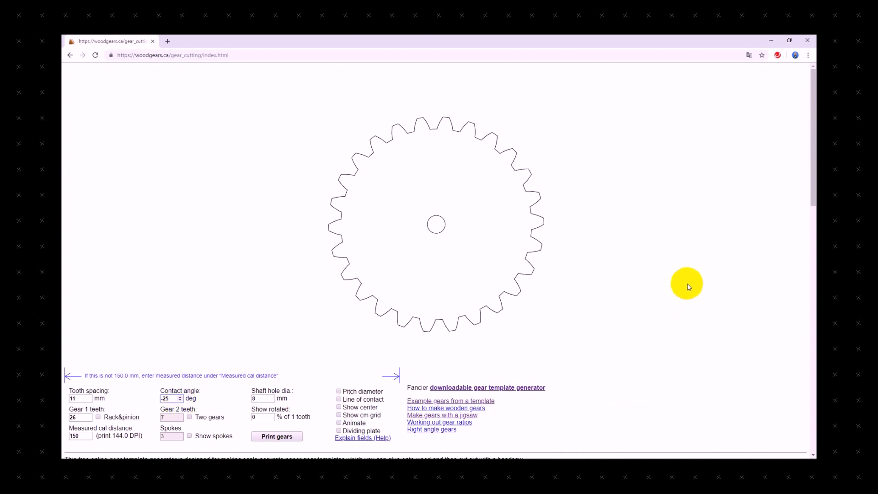
- Save the gear drawing as a PNG image named "Roue 26dents" in the Roues dentées folder
right_click(410, 159)
click(429, 171)
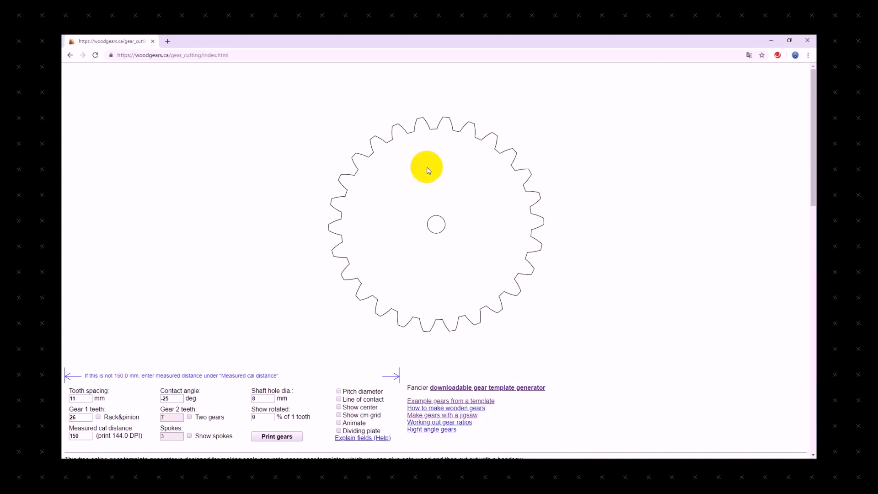
text(Roue 26dents)
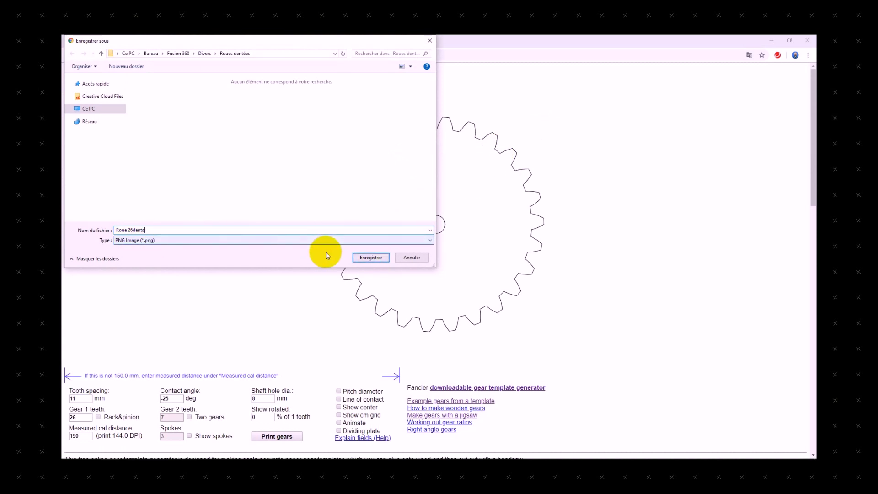
click(366, 257)
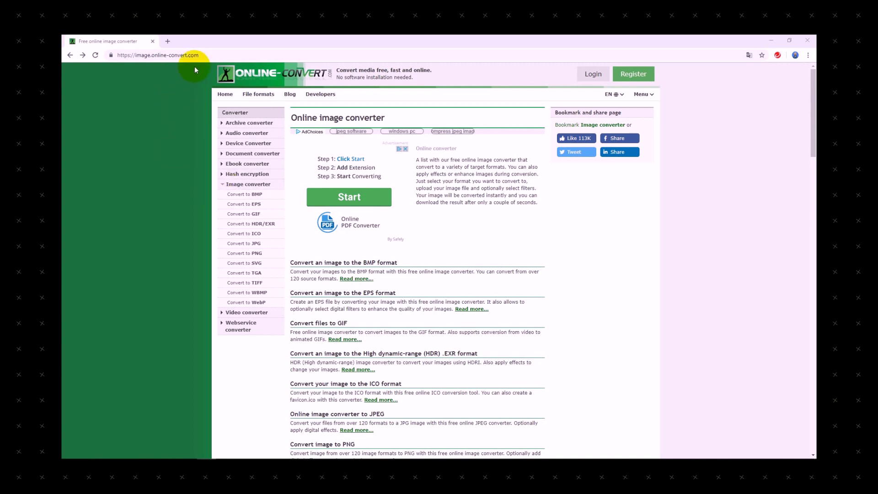
click(212, 56)
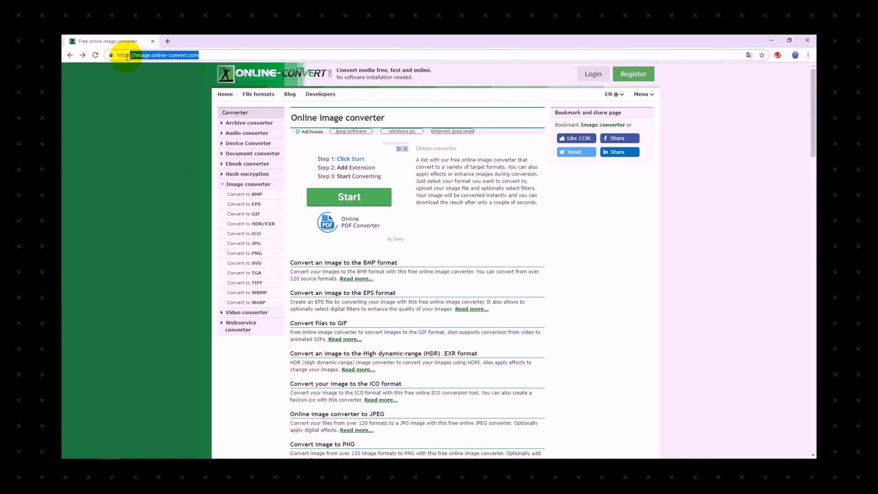
click(132, 179)
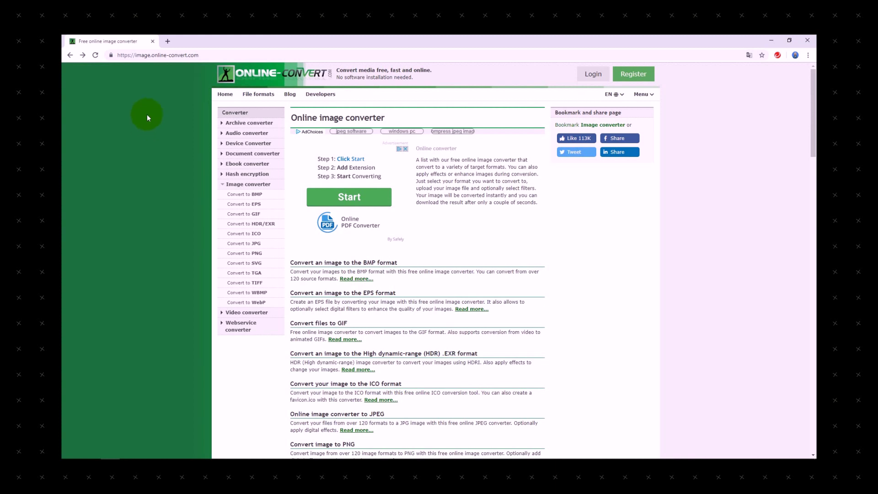
- Switch the Online-Convert site to French and open its converter for images to SVG
click(619, 95)
click(601, 139)
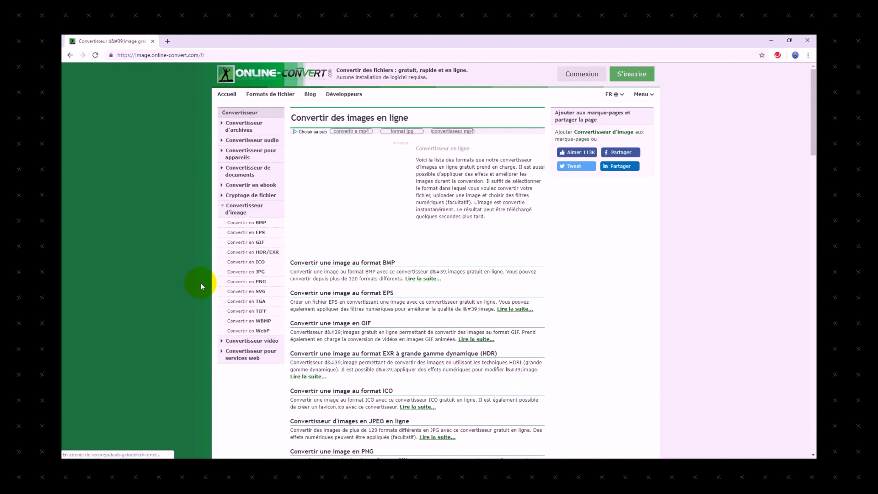
scroll(151, 292, down, 1)
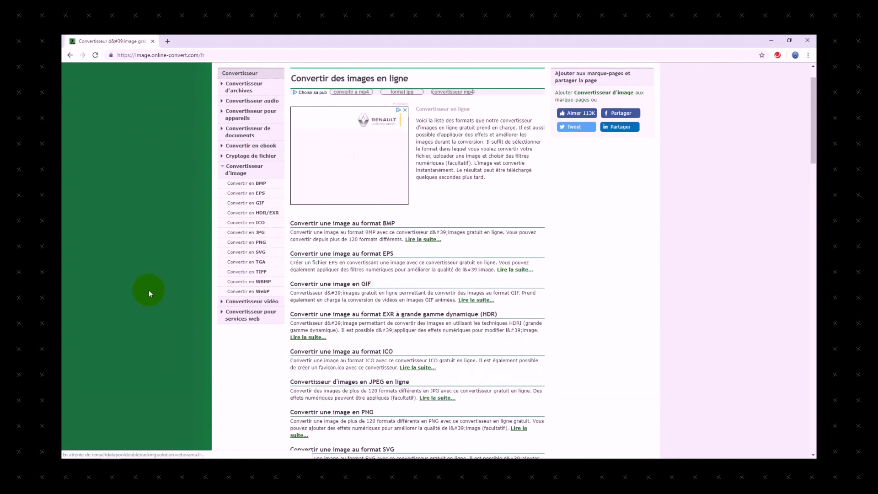
click(256, 252)
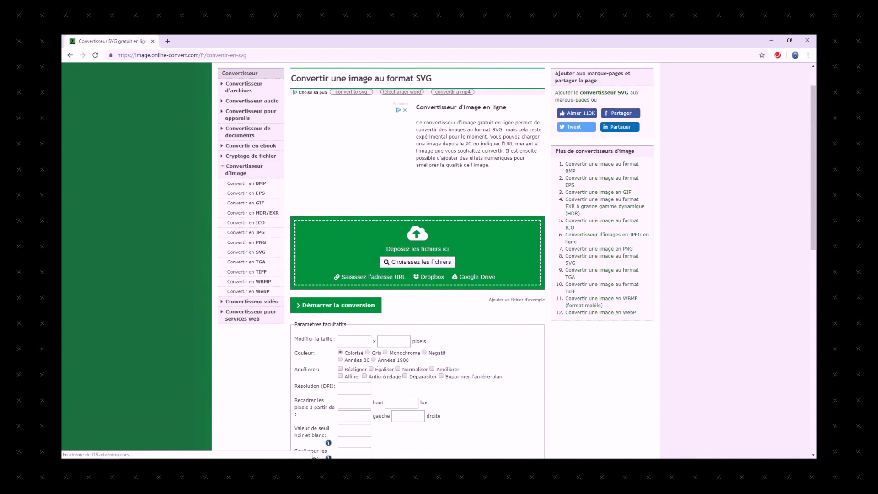
- Convert the file Roue 26d.png to SVG and download the converted file
drag(63, 386, 417, 249)
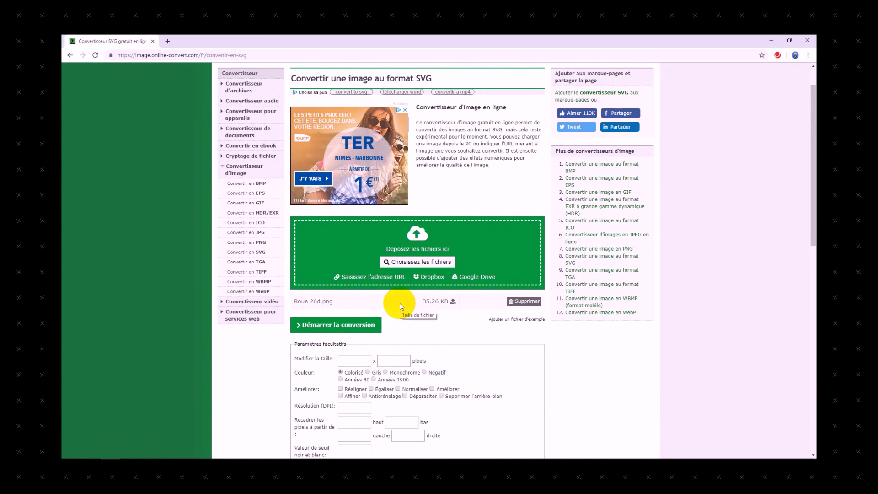
click(329, 328)
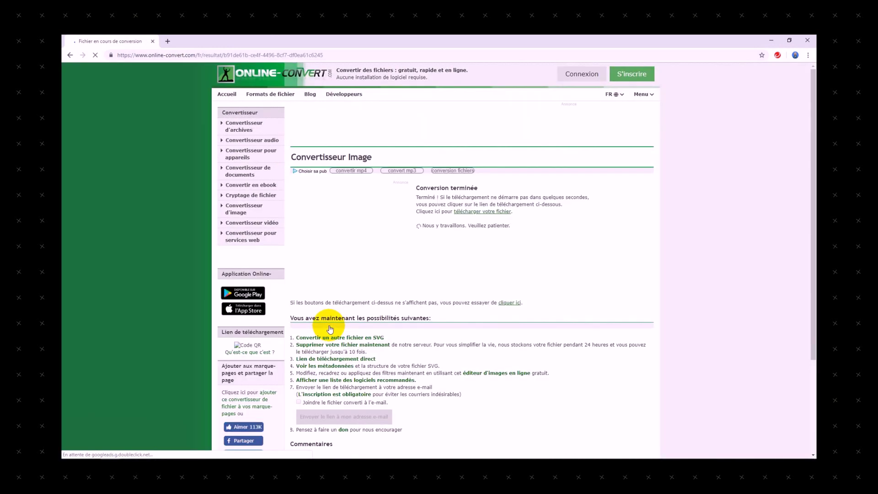
scroll(275, 250, down, 2)
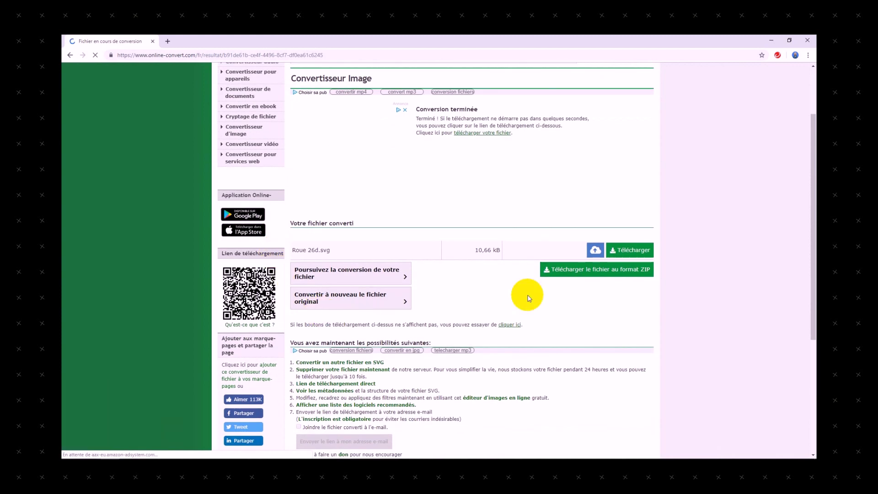
click(634, 249)
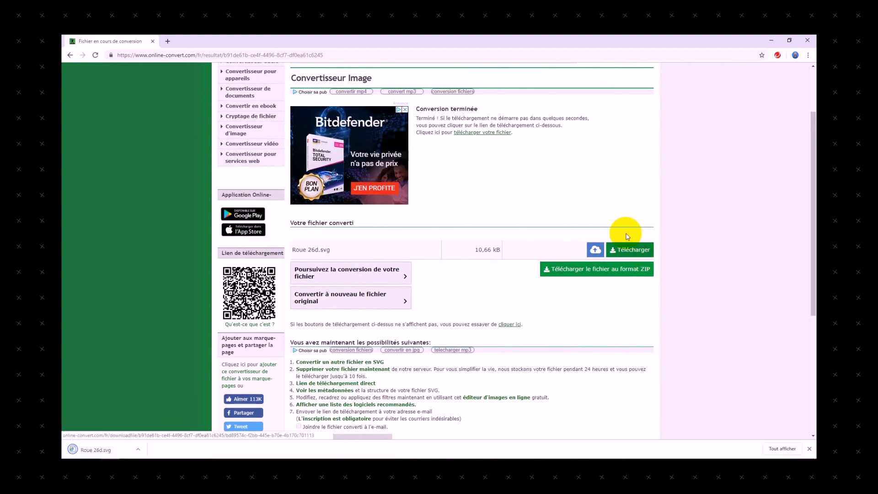
- Open the downloaded Roue 26d.svg and save it as an SVG document in the Roues dentées folder
click(97, 450)
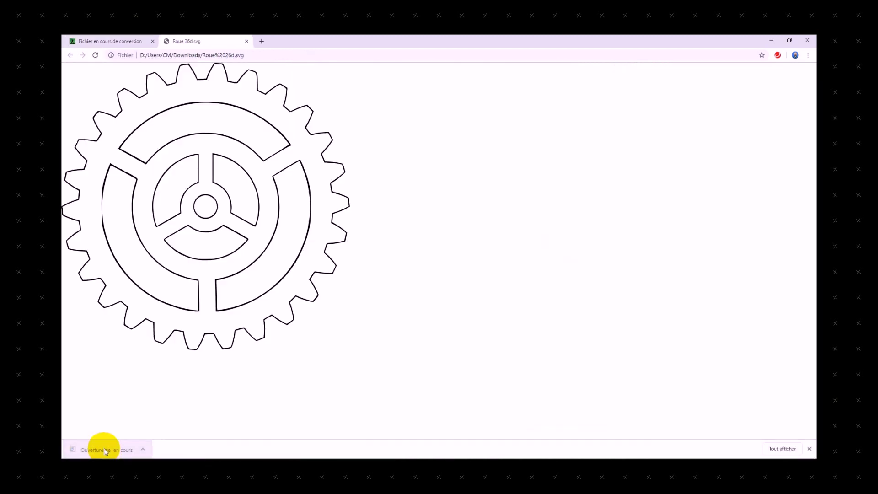
right_click(215, 117)
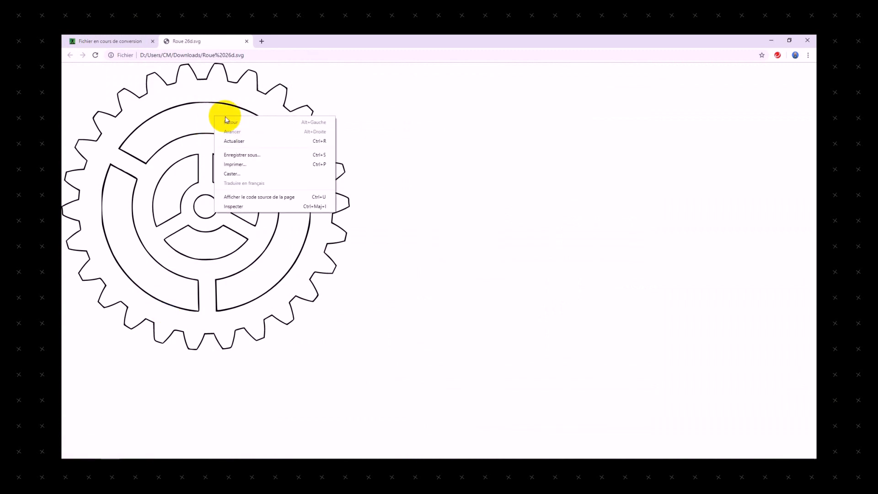
click(247, 156)
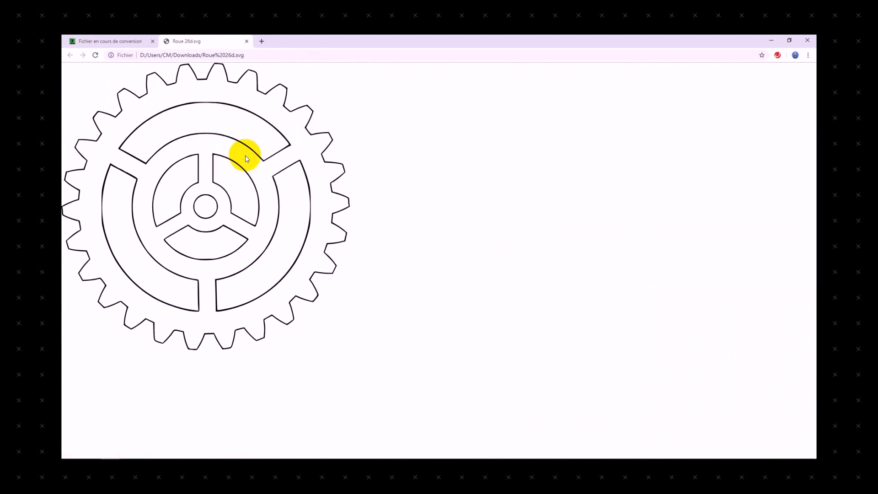
drag(243, 43, 291, 114)
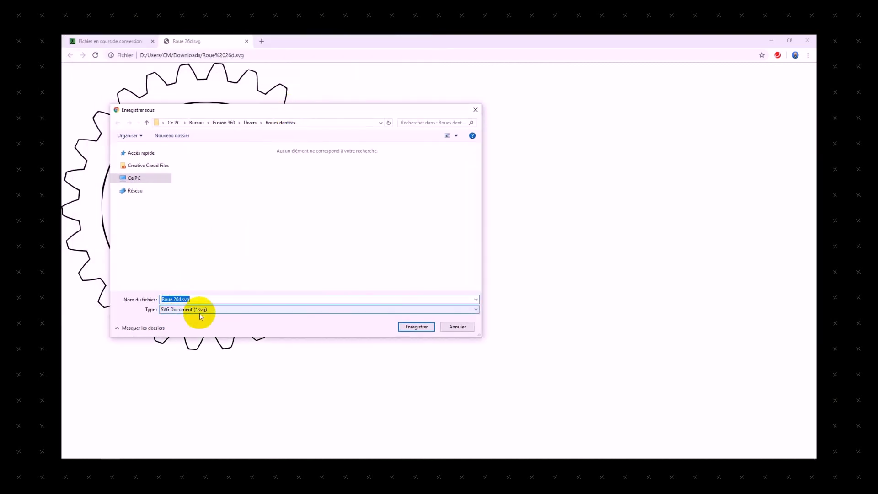
click(417, 327)
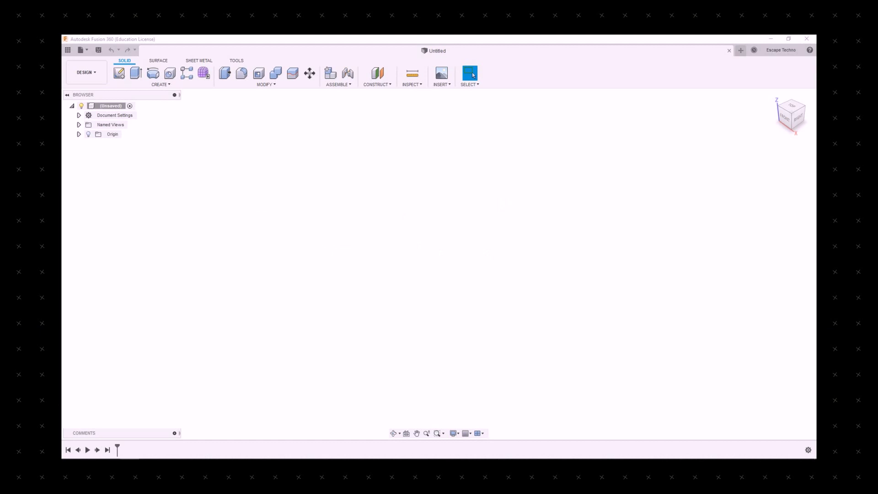
- In Fusion 360, start a sketch on the horizontal plane and insert Roue 26d.svg from the Roues dentées folder
click(119, 73)
click(479, 267)
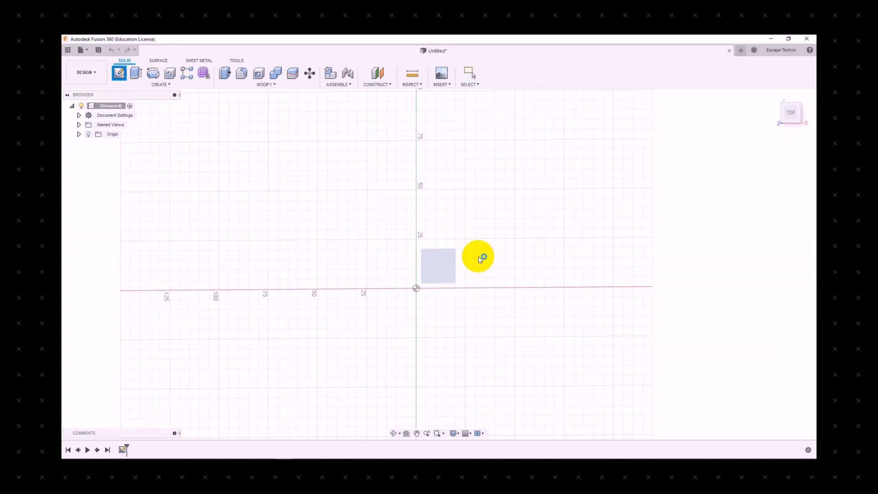
click(528, 87)
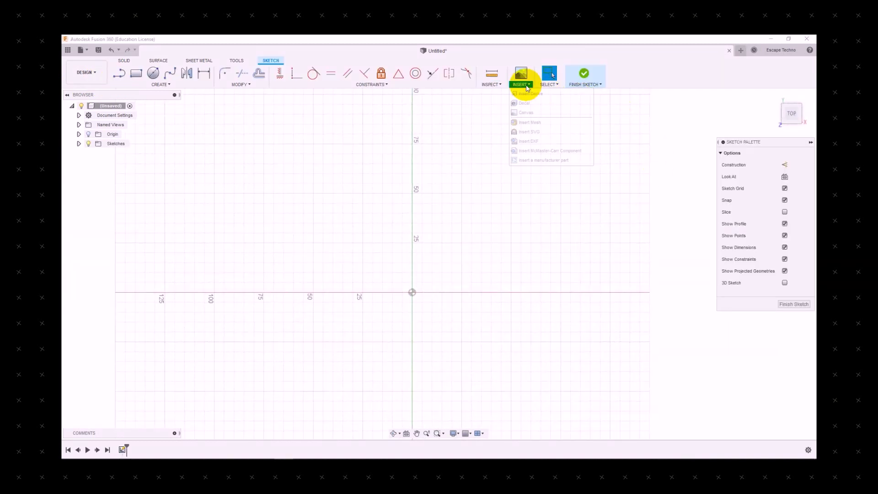
click(545, 133)
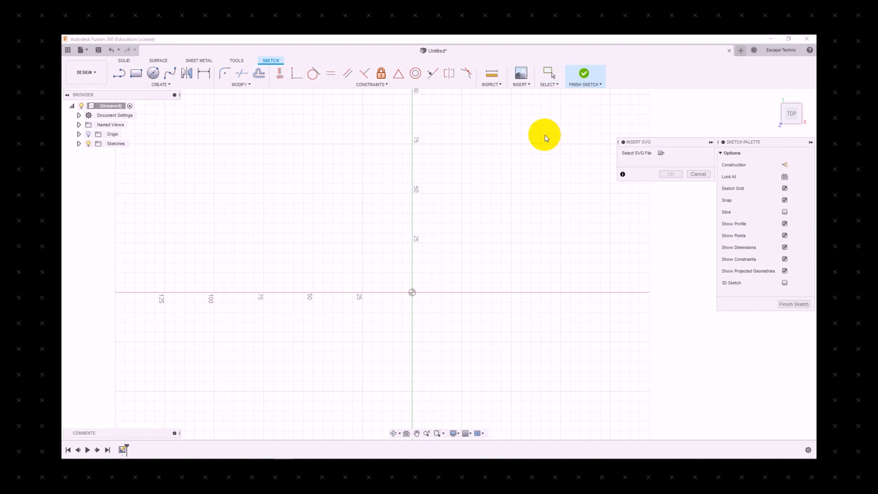
click(661, 154)
click(168, 105)
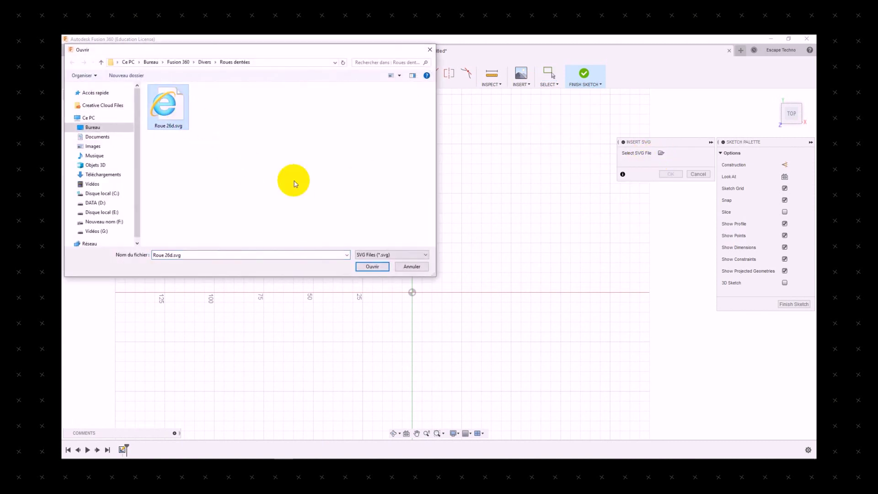
click(380, 269)
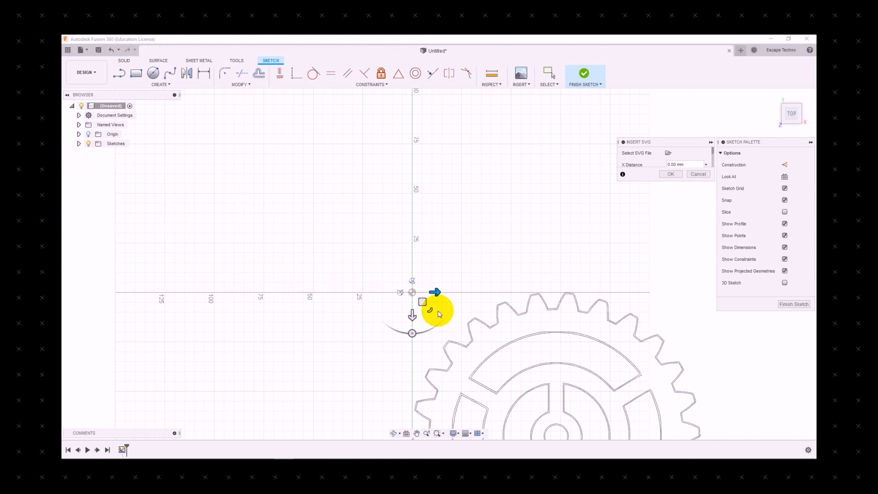
- Center the inserted gear outline on the sketch origin, moving it about -72.7 mm in X, and accept the placement
drag(425, 302, 282, 161)
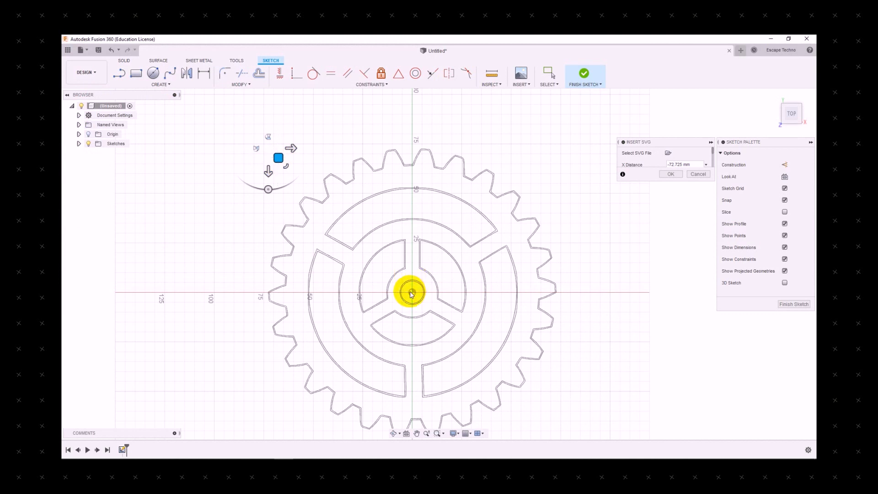
click(670, 174)
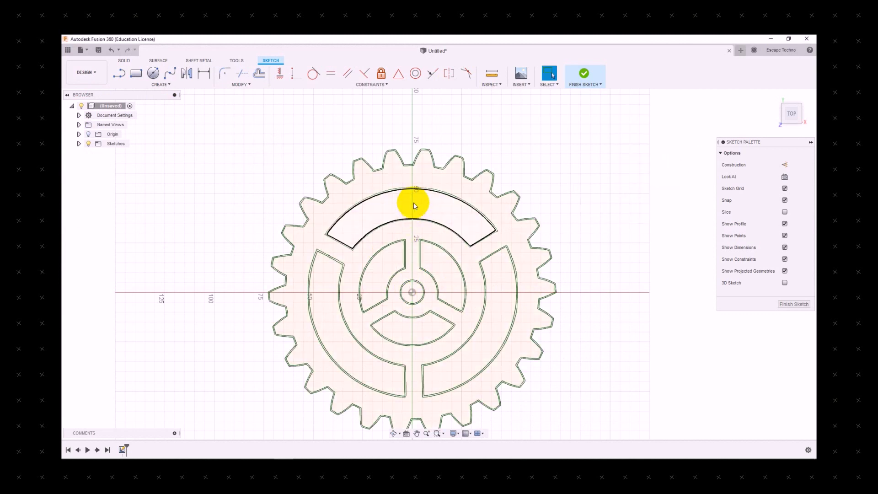
shift+middle_drag(565, 146, 522, 165)
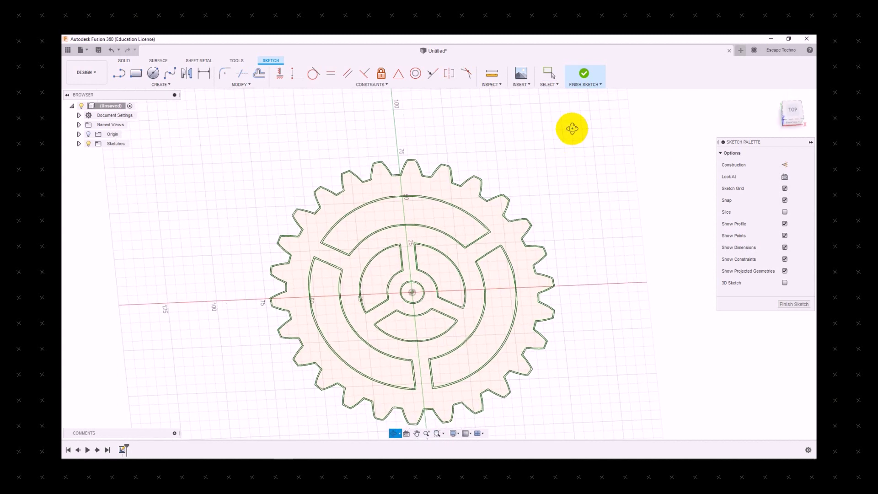
- Extrude the gear profile 6 mm as a new body
click(415, 182)
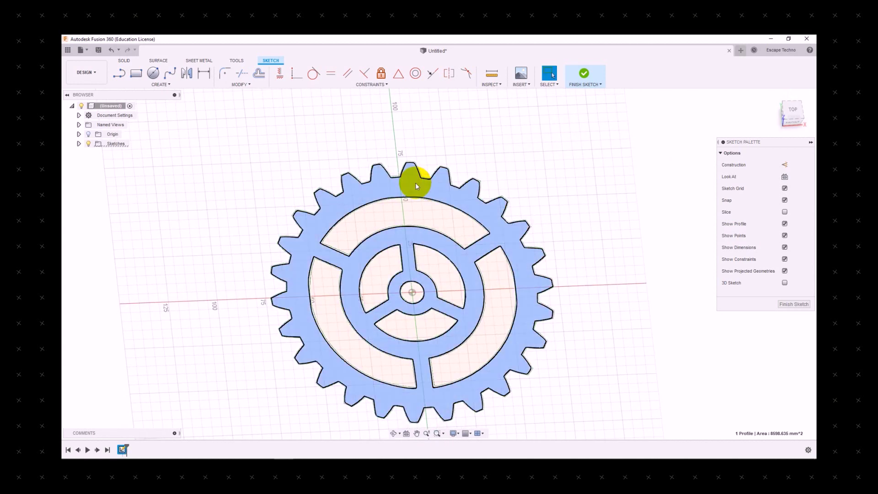
key(e)
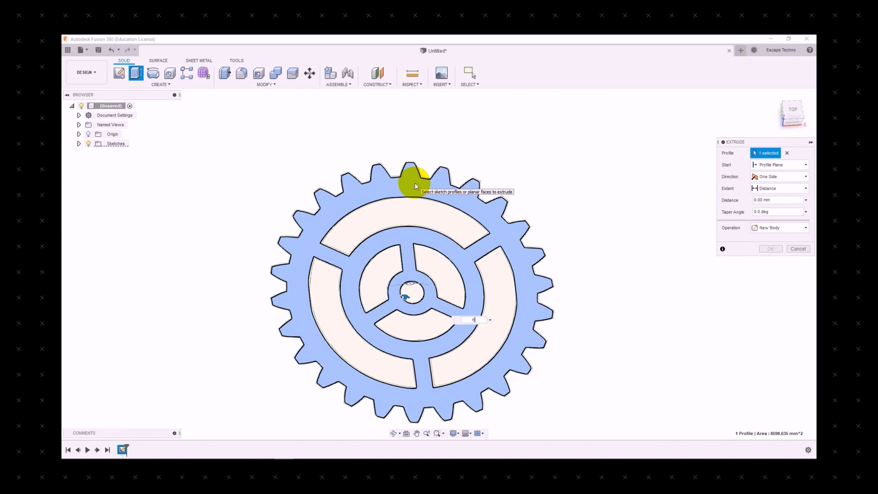
text(6)
key(Return)
mouse_move(588, 342)
shift+middle_down()
mouse_move(551, 288)
mouse_move(574, 347)
shift+middle_up()
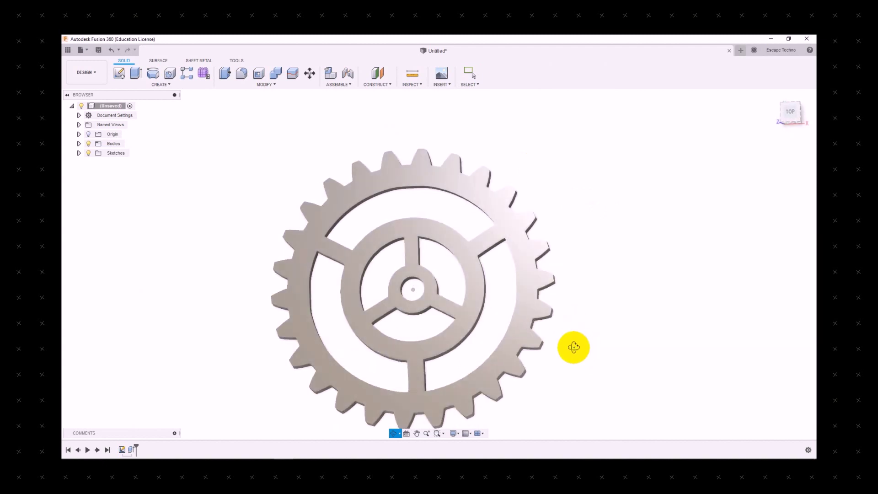
- Start a new sketch on the top face of the gear body, viewed straight from above
click(790, 112)
scroll(233, 145, down, 1)
scroll(245, 314, up, 1)
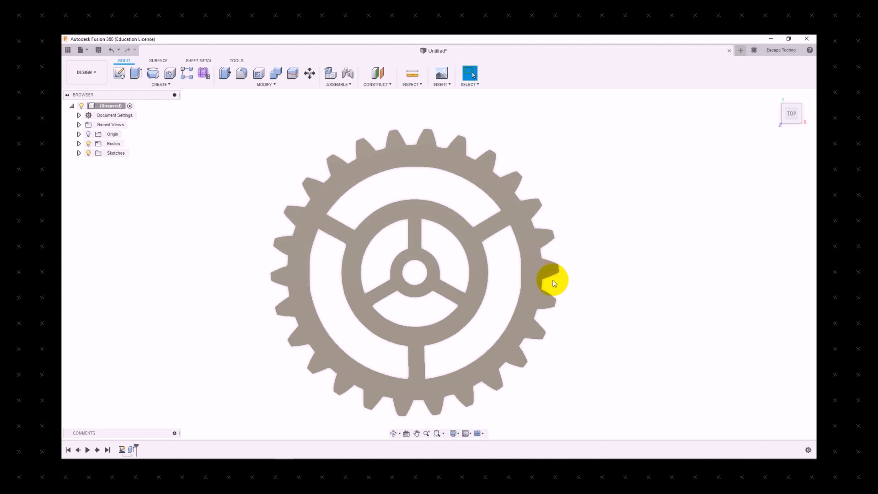
click(122, 78)
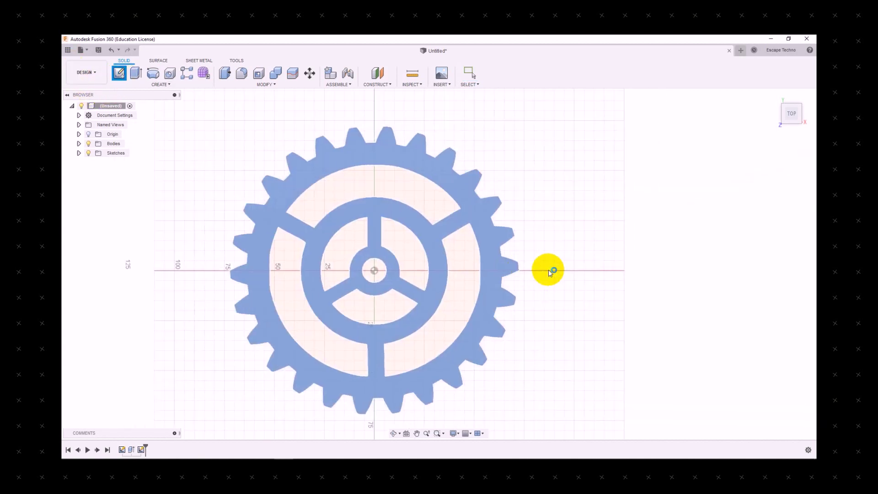
click(548, 270)
scroll(433, 262, up, 10)
scroll(421, 249, up, 1)
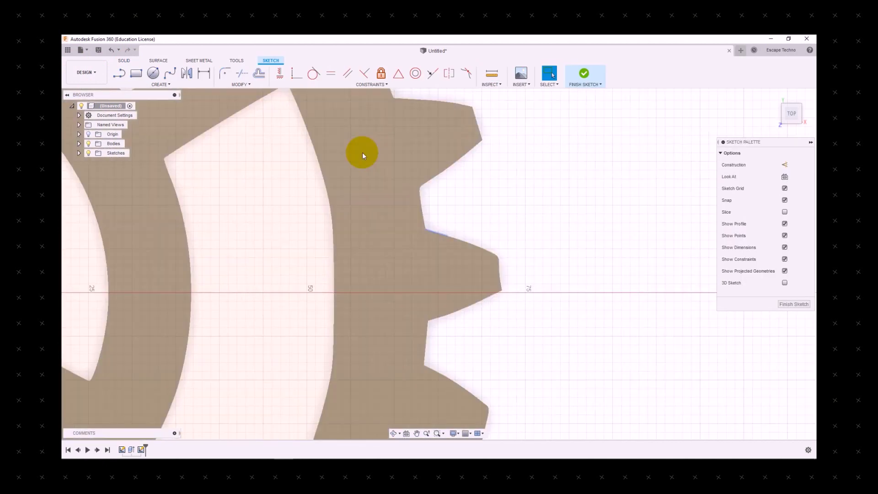
- Add a sketch text "A" in the Xirod font beside the gear tooth lying on the X axis
click(160, 84)
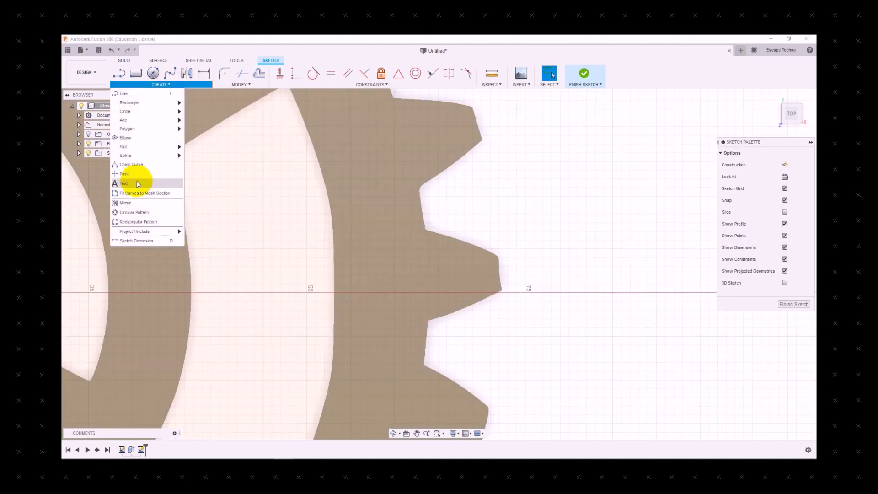
click(142, 183)
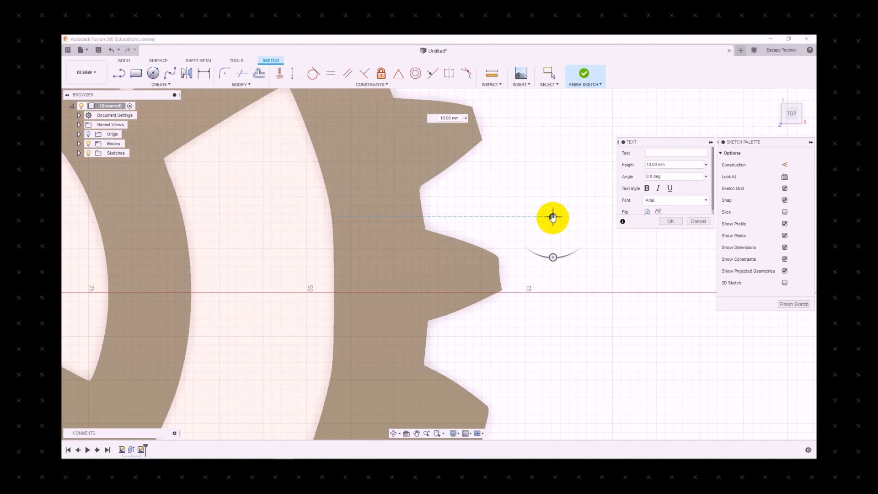
click(669, 204)
scroll(677, 242, down, 10)
scroll(685, 244, down, 15)
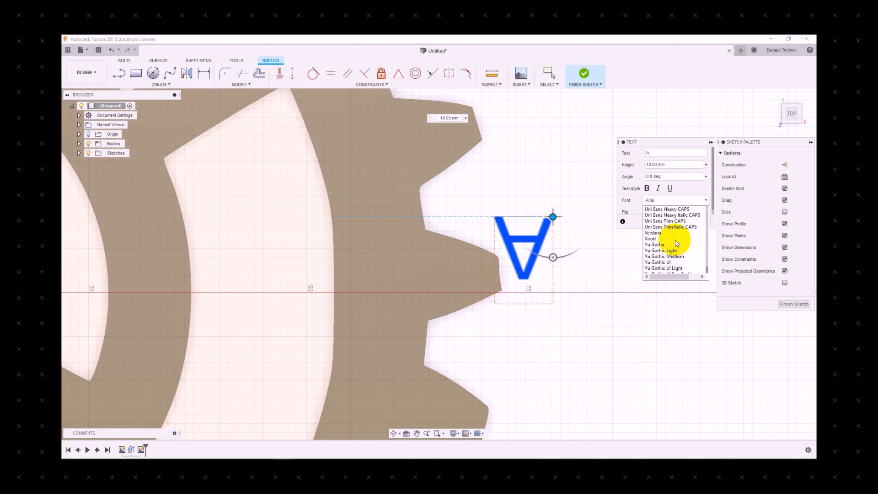
click(657, 238)
- Set the letter A to 8 mm height and a -175 deg angle, place it on the X-axis tooth and accept the text
drag(552, 258, 553, 176)
drag(553, 218, 395, 304)
drag(682, 164, 623, 158)
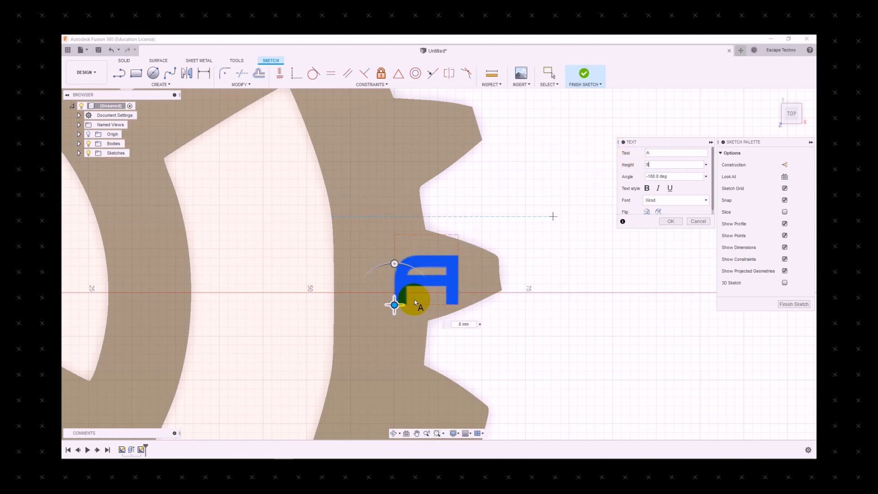
drag(394, 305, 429, 300)
drag(428, 255, 425, 256)
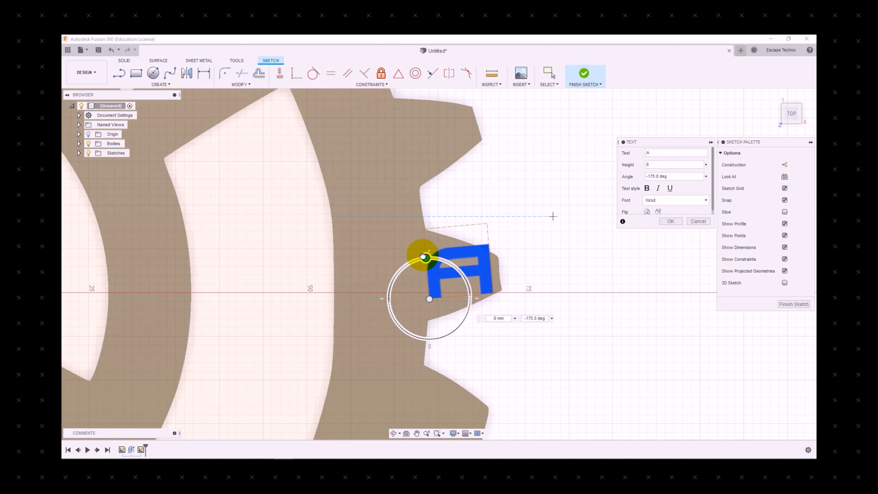
drag(429, 298, 402, 304)
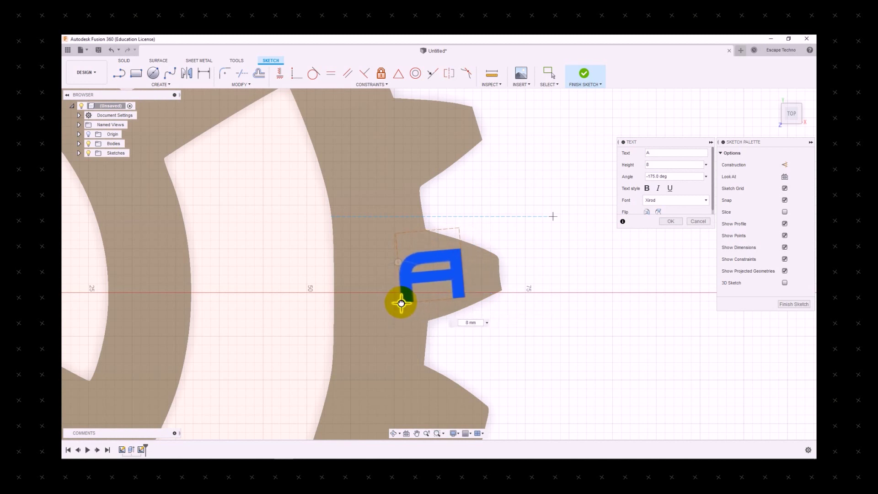
click(671, 221)
- Copy the letter A and place the duplicate on the adjacent tooth below
scroll(306, 185, down, 3)
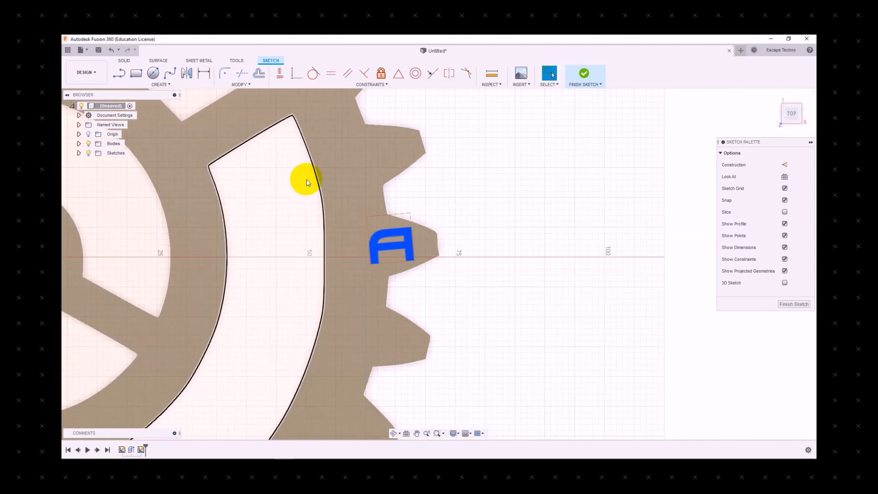
scroll(332, 331, up, 4)
click(437, 208)
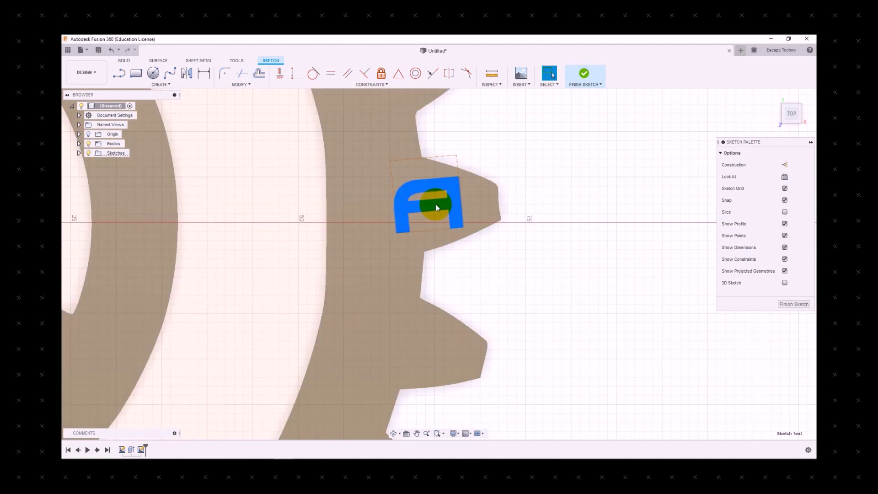
key(m)
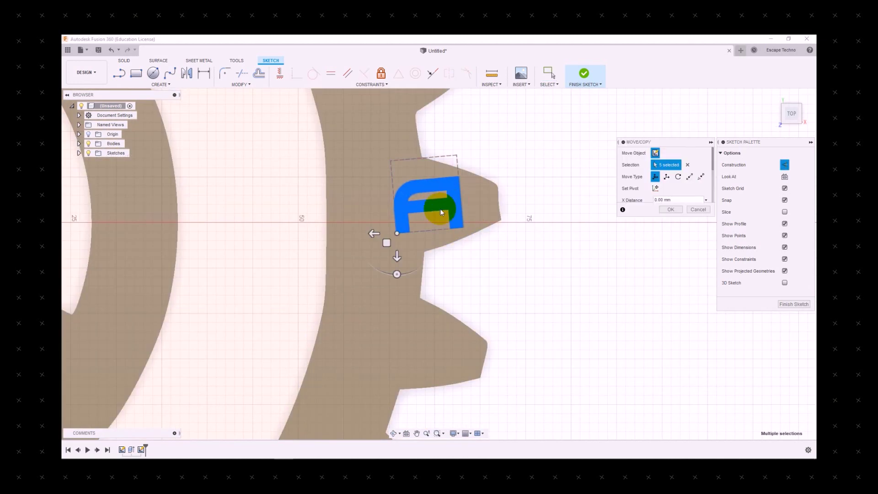
click(673, 212)
drag(444, 207, 428, 349)
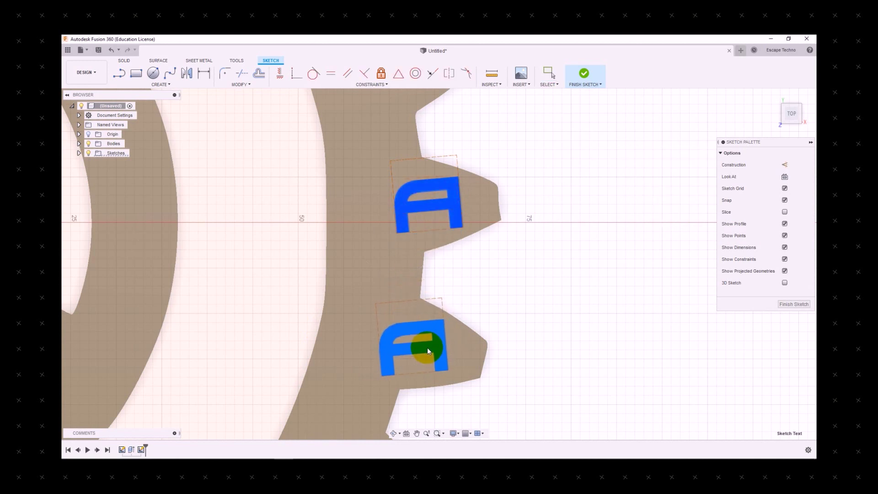
- Change the copied letter to B, set its angle to 180 deg-(360/26) and centre it on its tooth
double_click(428, 350)
click(620, 156)
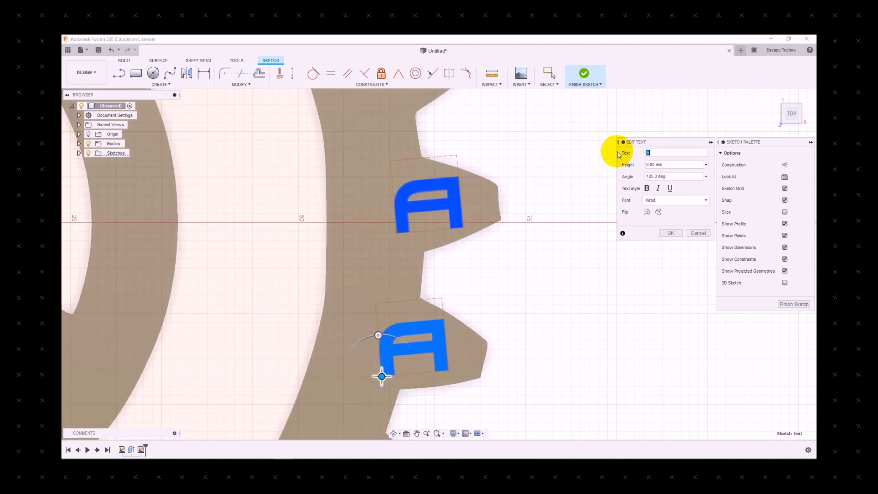
text(B)
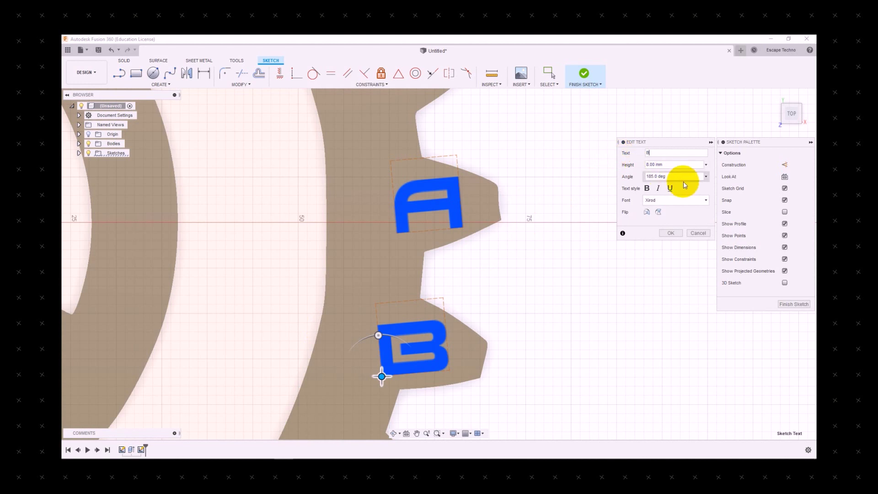
click(676, 234)
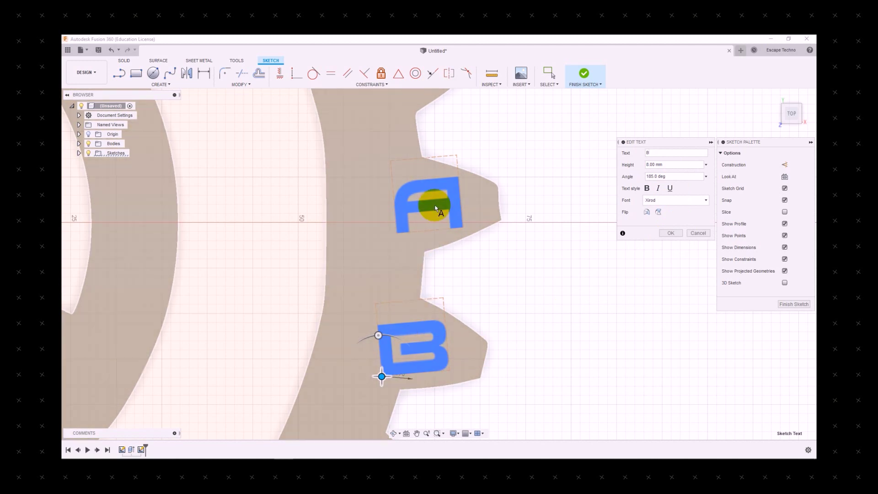
drag(378, 336, 397, 342)
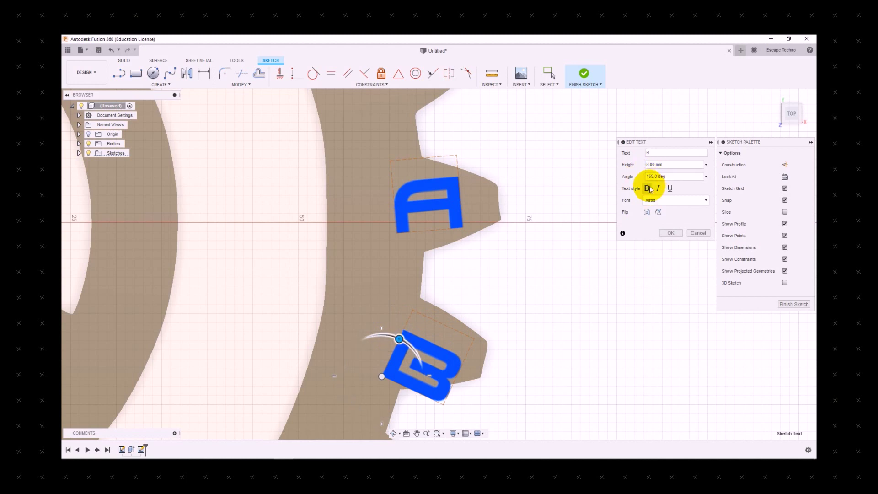
drag(397, 338, 383, 335)
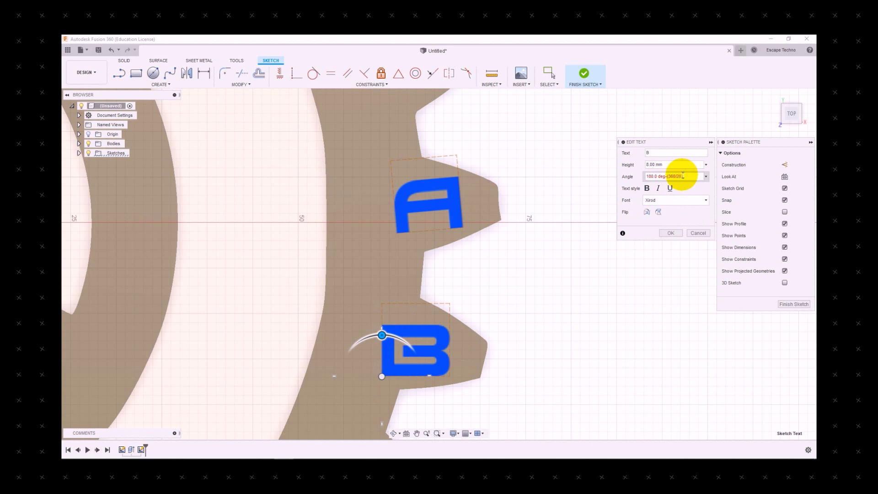
key(Return)
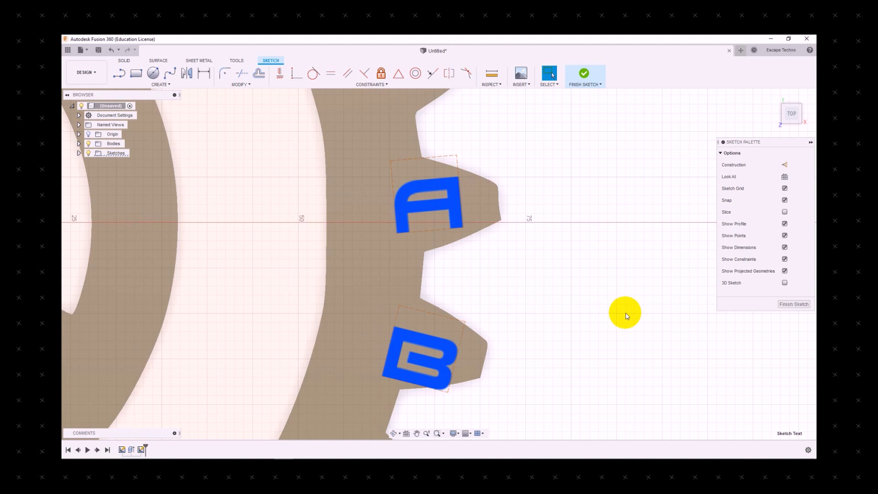
click(422, 348)
drag(423, 347, 415, 329)
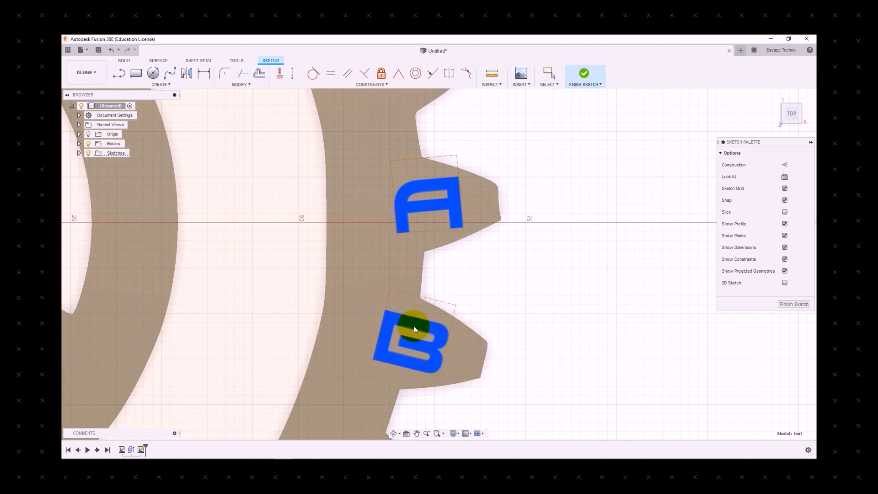
- Duplicate the letter B and place the copy on the following tooth below
scroll(570, 206, down, 3)
scroll(414, 380, up, 2)
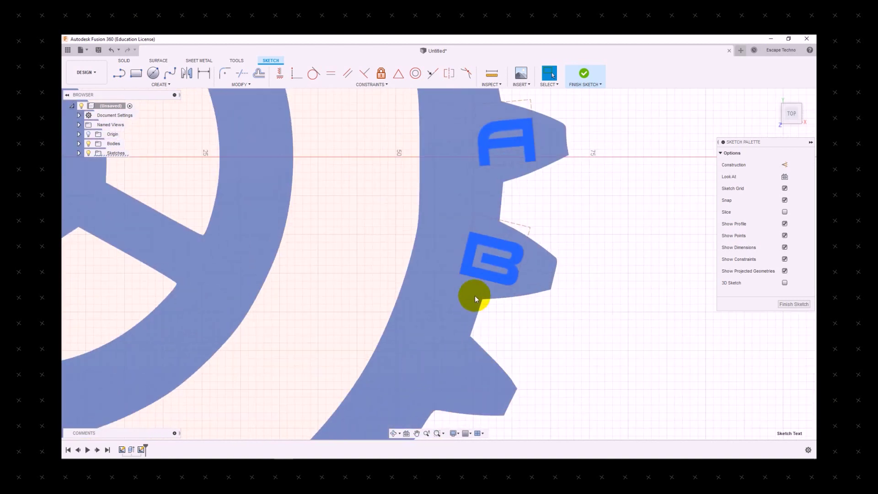
click(497, 263)
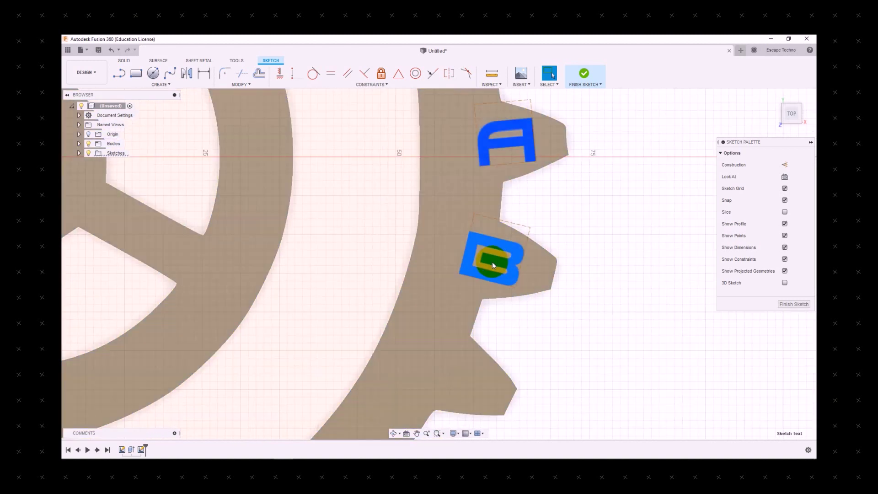
key(ctrl+v)
click(673, 210)
drag(508, 254, 465, 365)
- Change the new copy's text to C and set its angle to 166.2 deg-(360/26)
double_click(466, 364)
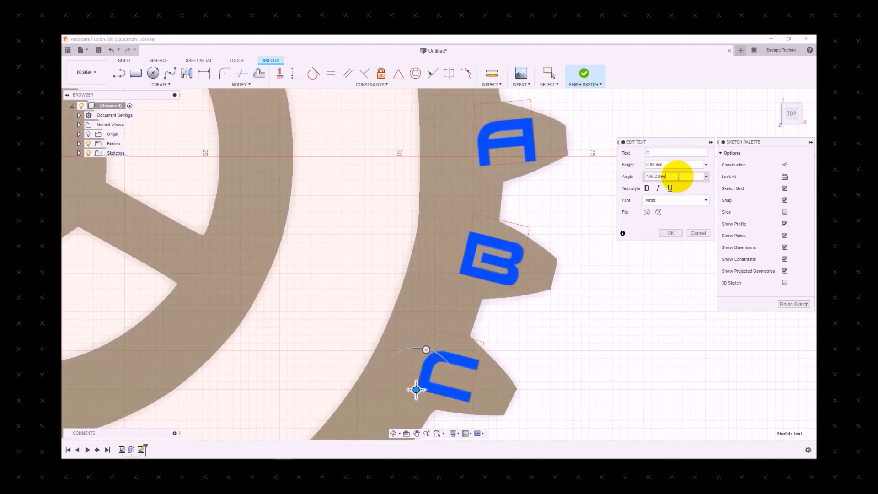
text())
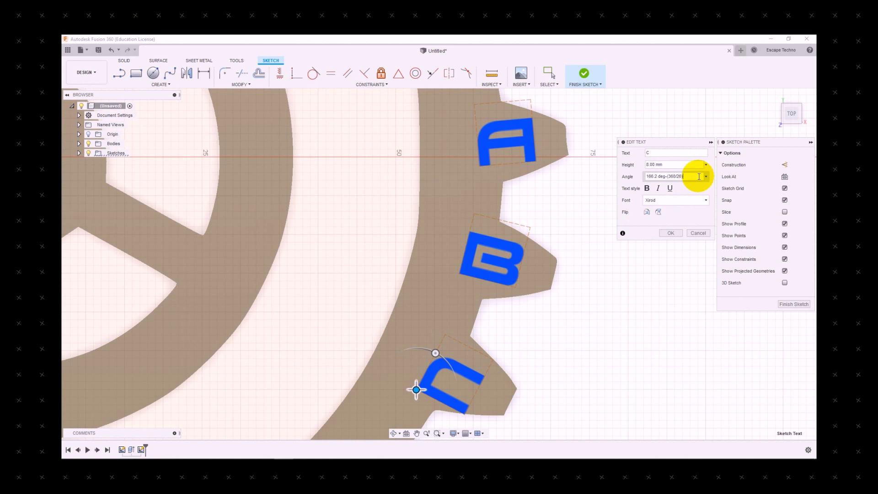
click(670, 232)
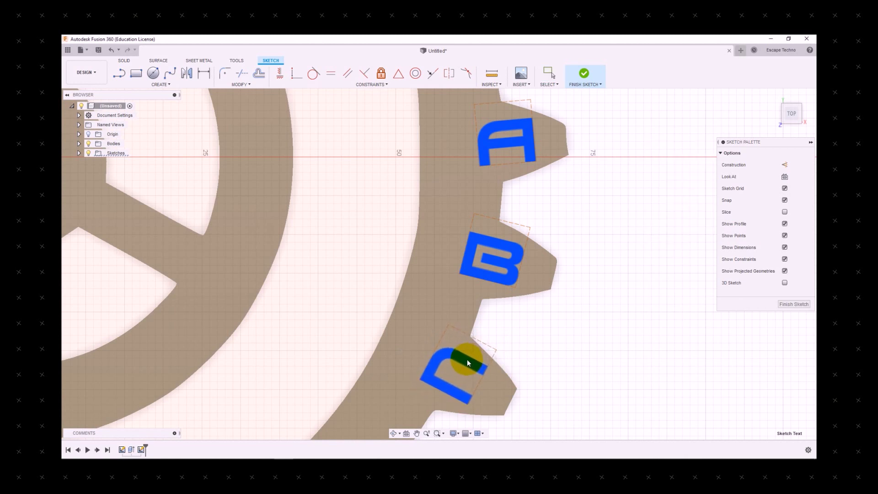
- Select the profiles of all the letters on the gear, excluding the seven openings between the spokes and rings
scroll(608, 201, down, 5)
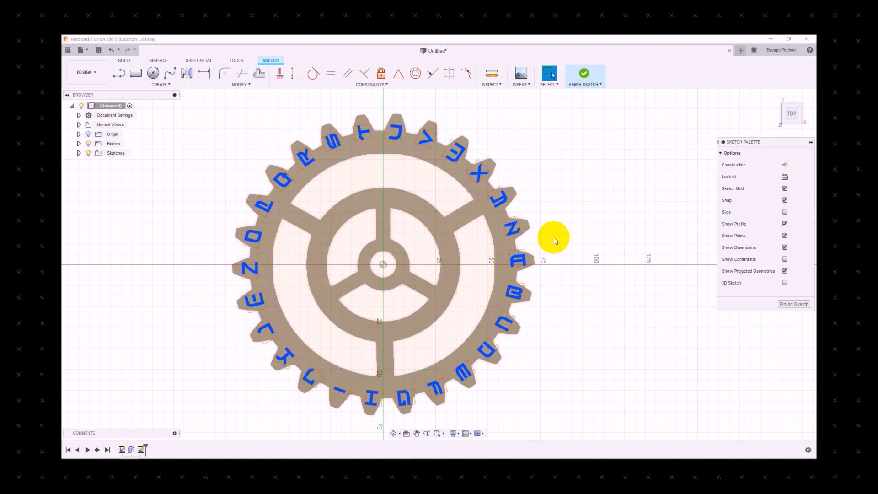
mouse_move(204, 116)
mouse_down()
mouse_move(432, 303)
mouse_move(580, 393)
mouse_move(586, 412)
mouse_move(579, 403)
mouse_up()
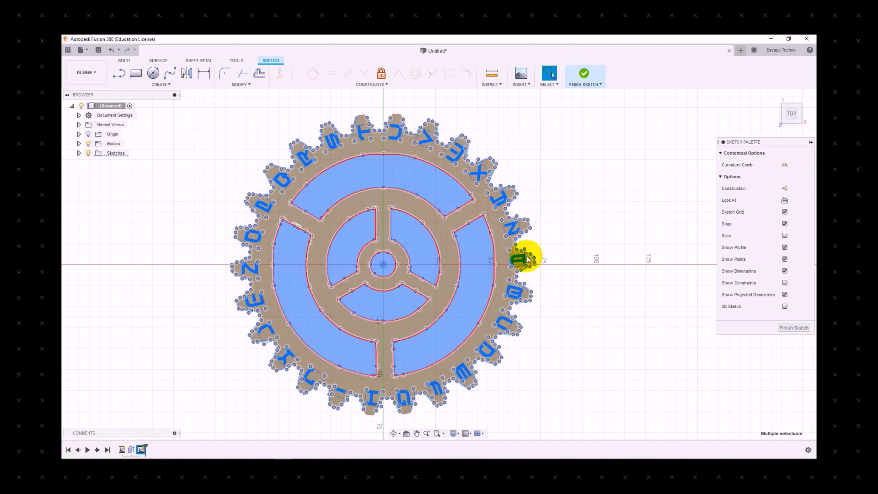
ctrl+click(399, 171)
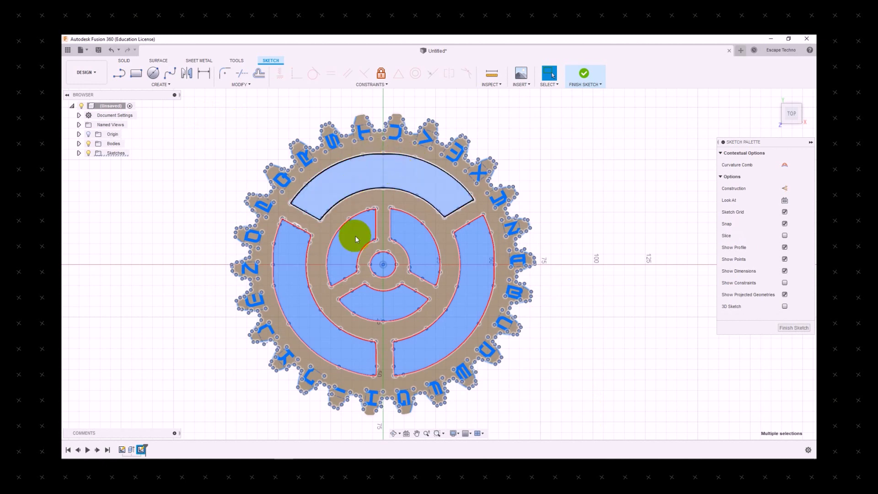
ctrl+click(355, 236)
ctrl+click(390, 262)
ctrl+click(386, 304)
ctrl+click(288, 262)
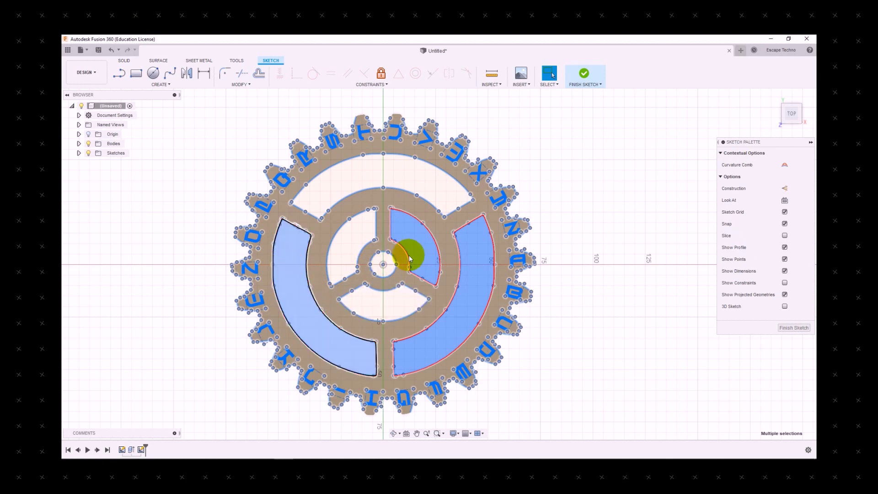
ctrl+click(410, 259)
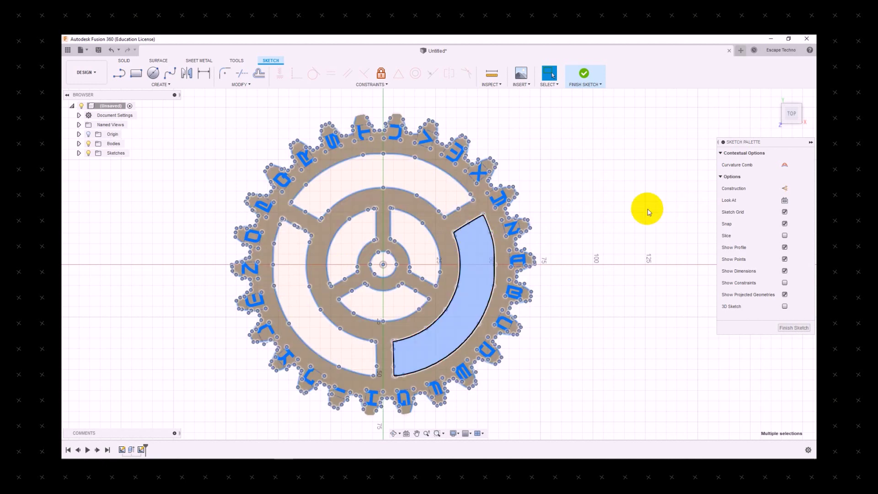
click(648, 211)
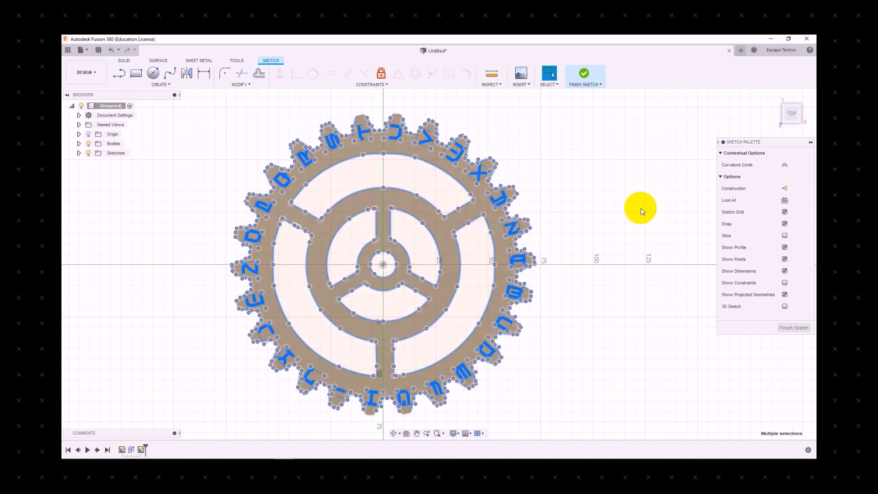
- Extrude the selected letters 2 mm and join them to the gear body
key(e)
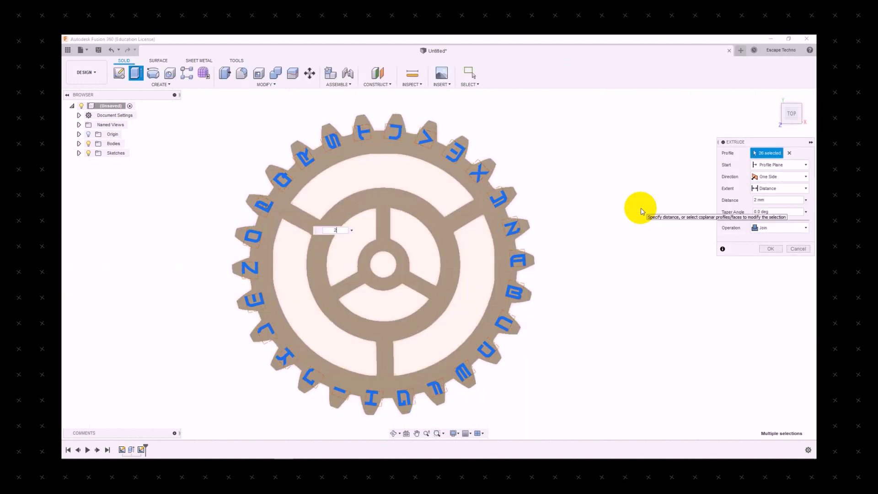
key(Return)
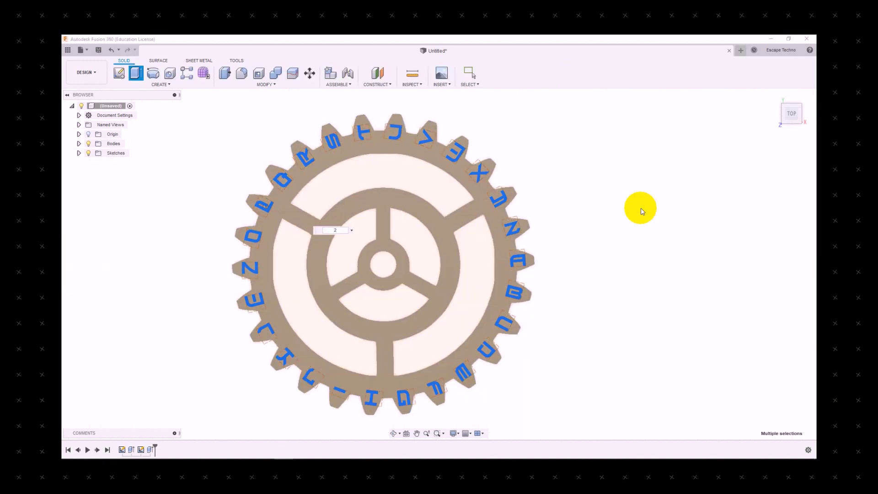
mouse_move(578, 238)
shift+middle_down()
mouse_move(572, 259)
mouse_move(569, 233)
mouse_move(575, 239)
mouse_move(618, 220)
mouse_move(567, 215)
mouse_move(540, 190)
mouse_move(582, 226)
mouse_move(569, 256)
mouse_move(559, 235)
mouse_move(563, 243)
shift+middle_up()
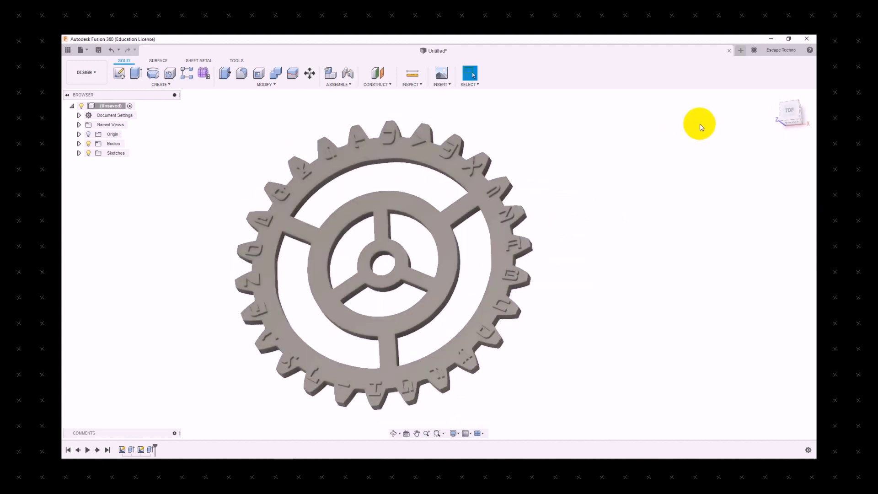
- Save the design as Roue 26d G in the Roues folder of My First Project
click(790, 110)
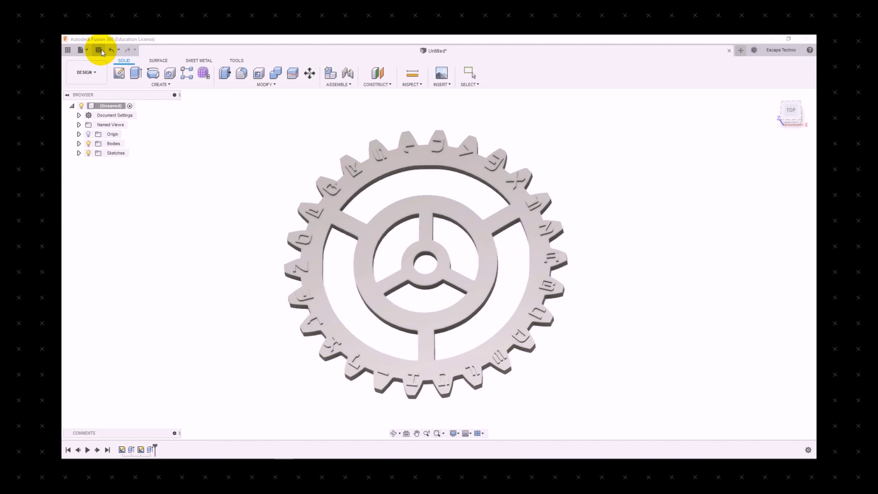
click(98, 51)
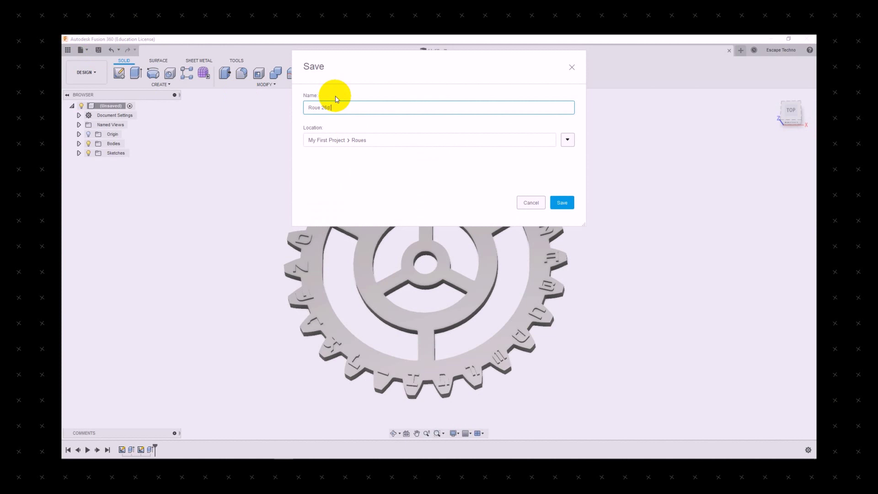
key(Return)
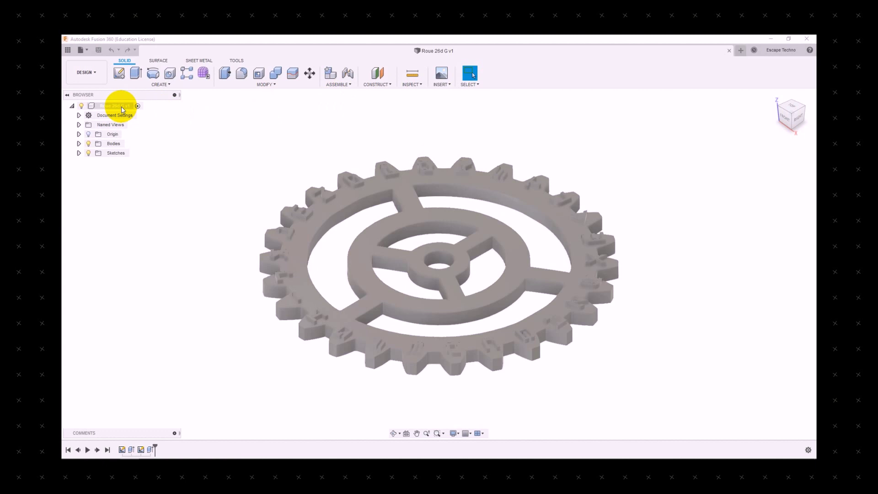
- Export the whole gear as a binary STL with high refinement, named Roue 26d G v1.stl, in the Roues dentées folder
right_click(122, 109)
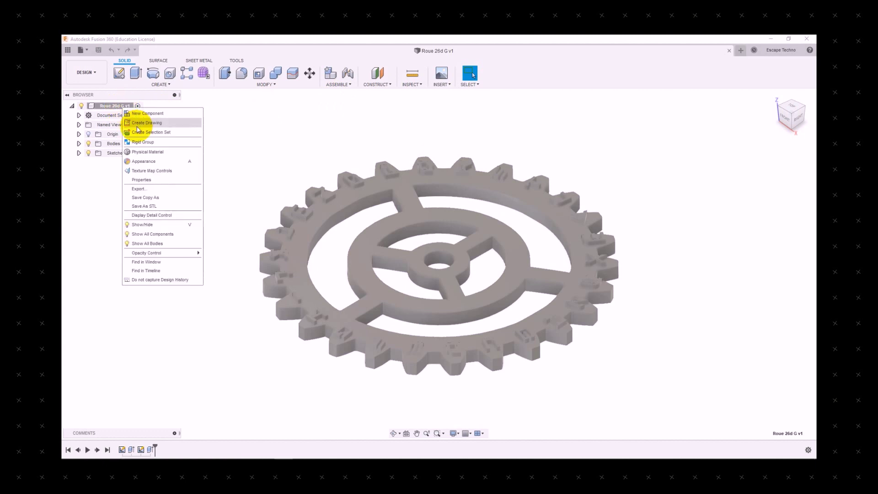
click(147, 207)
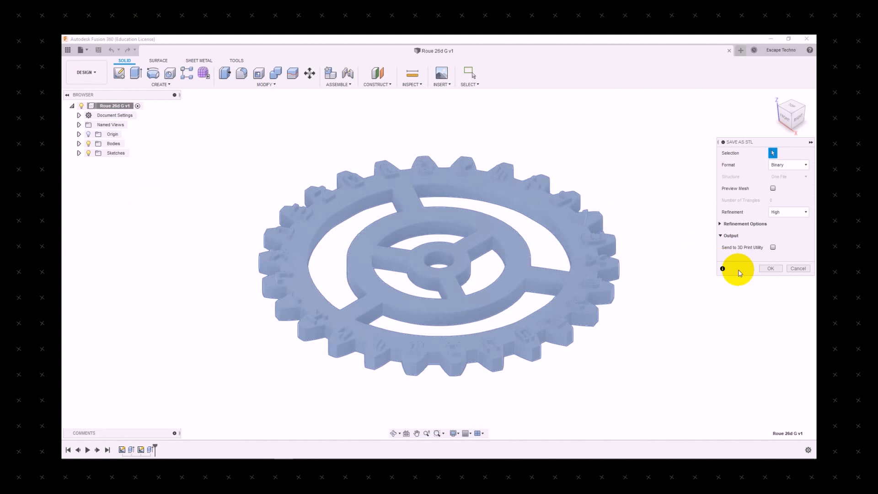
click(772, 270)
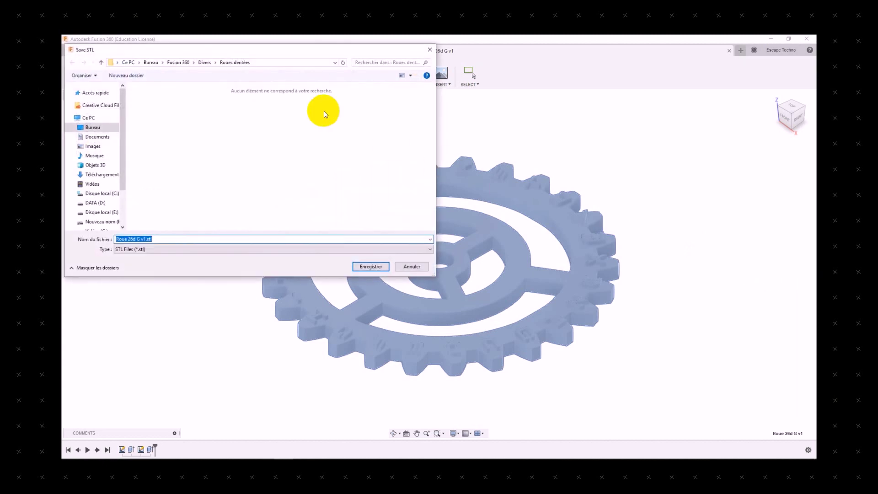
click(371, 266)
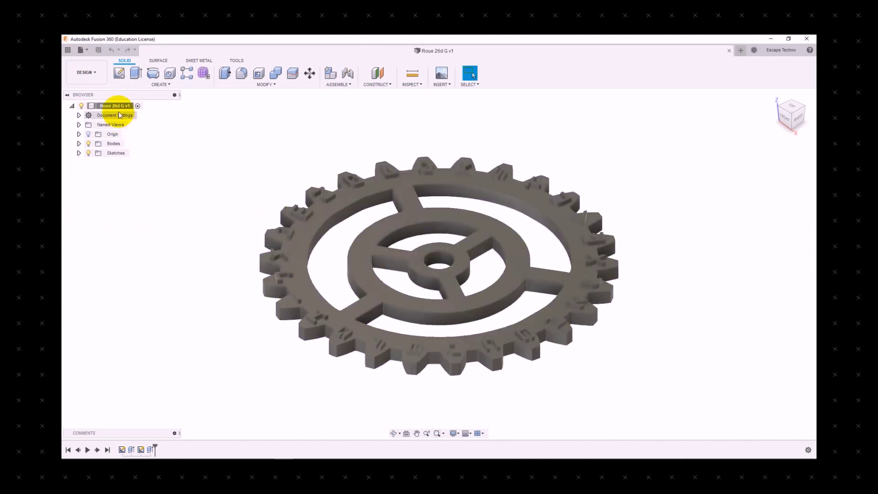
- Save a copy of the design as Roue 26d D in the Roues folder
click(87, 52)
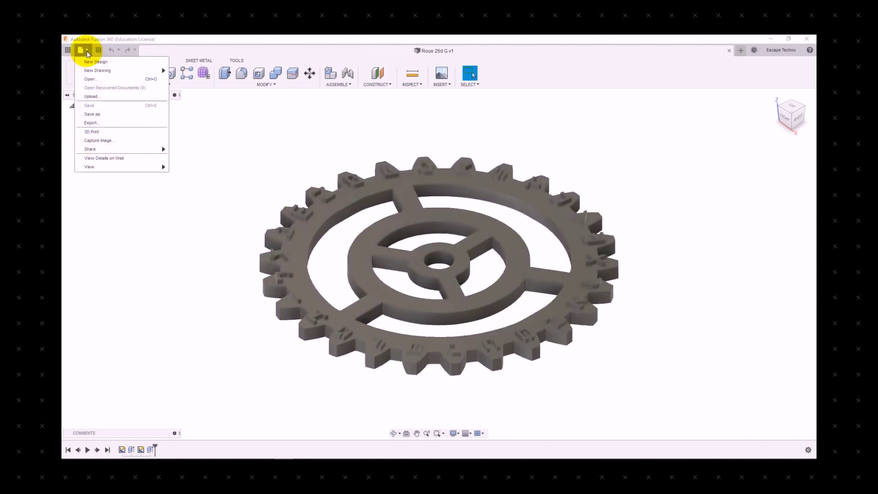
click(94, 114)
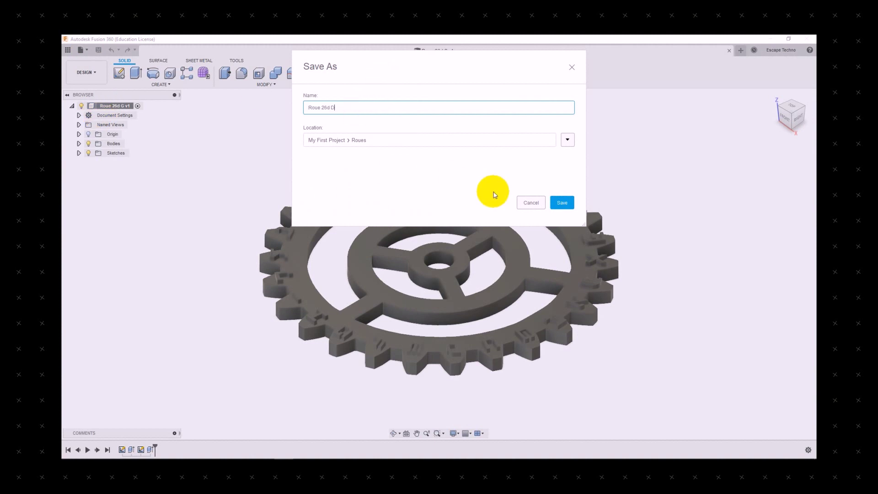
click(566, 205)
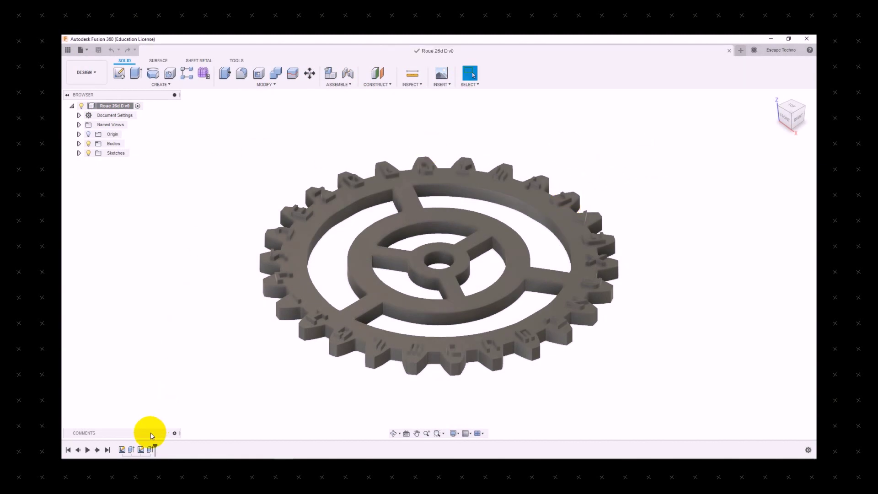
- Delete the lettering sketch and its extrusion from the gear's design history
click(141, 449)
ctrl+click(150, 448)
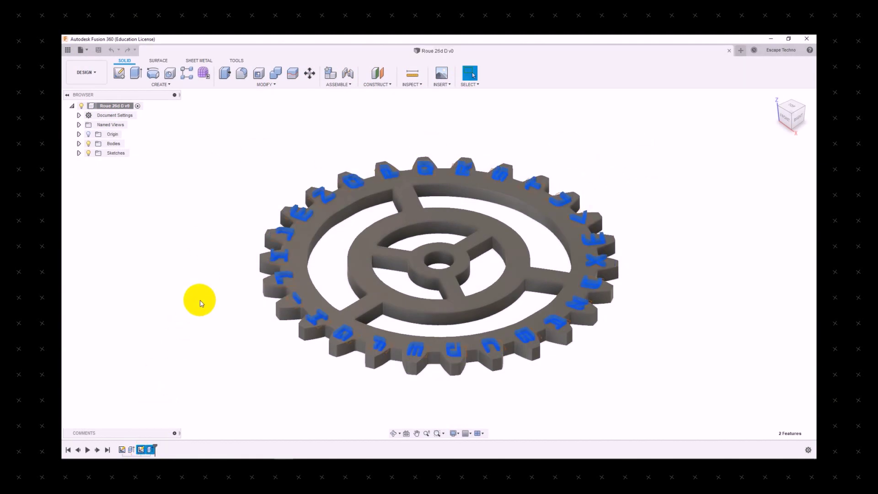
key(Delete)
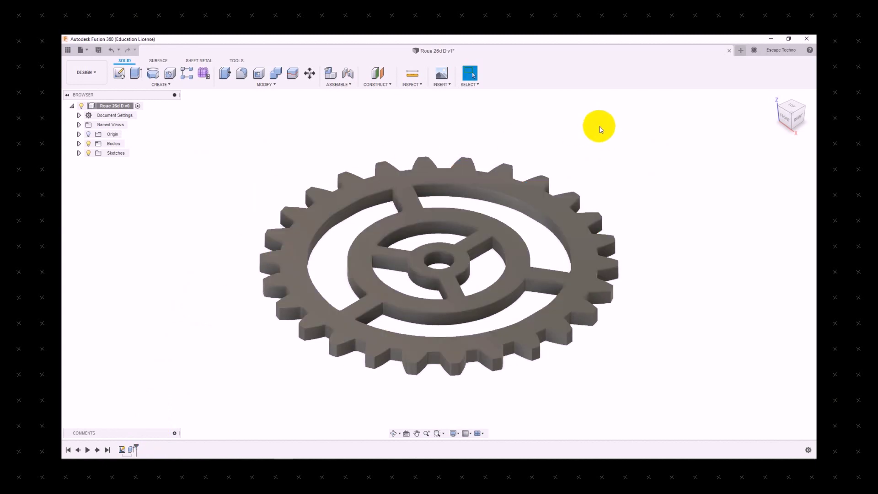
- Create a new sketch on the top face of the plain gear
click(793, 108)
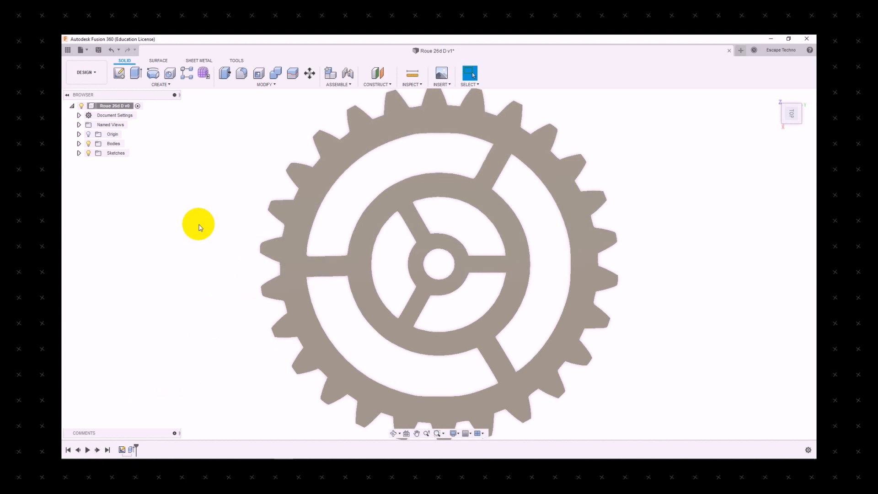
click(166, 86)
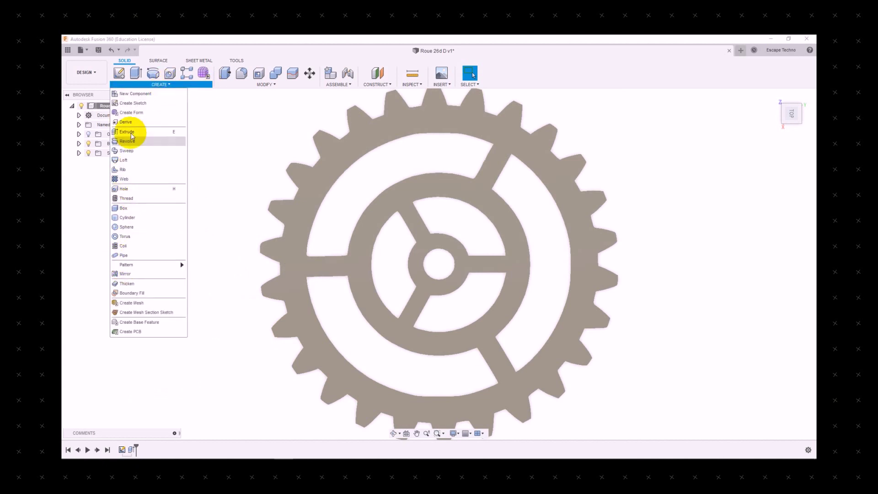
click(119, 73)
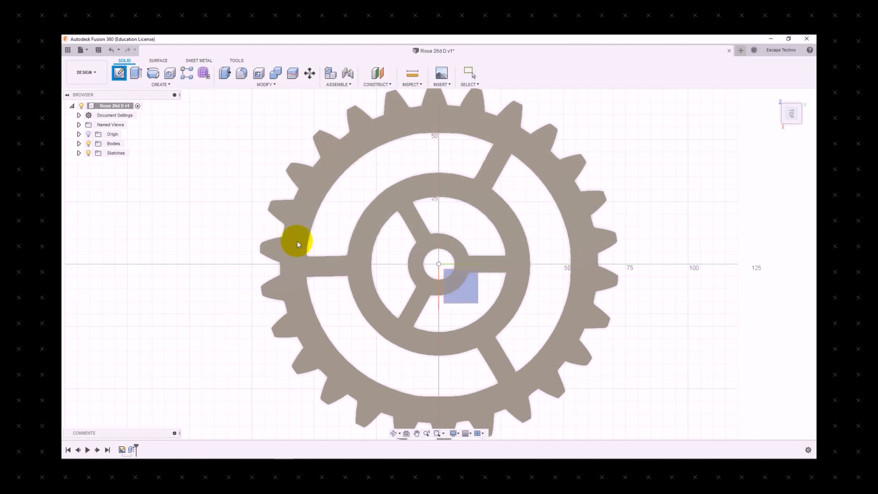
click(289, 274)
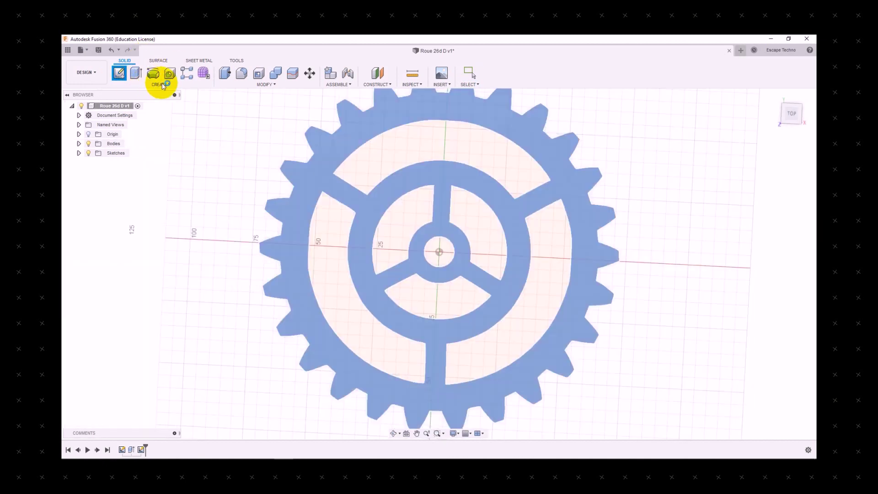
- Add the sketch text A outside the gear beside its leftmost tooth and rotate it to -180 deg
click(162, 83)
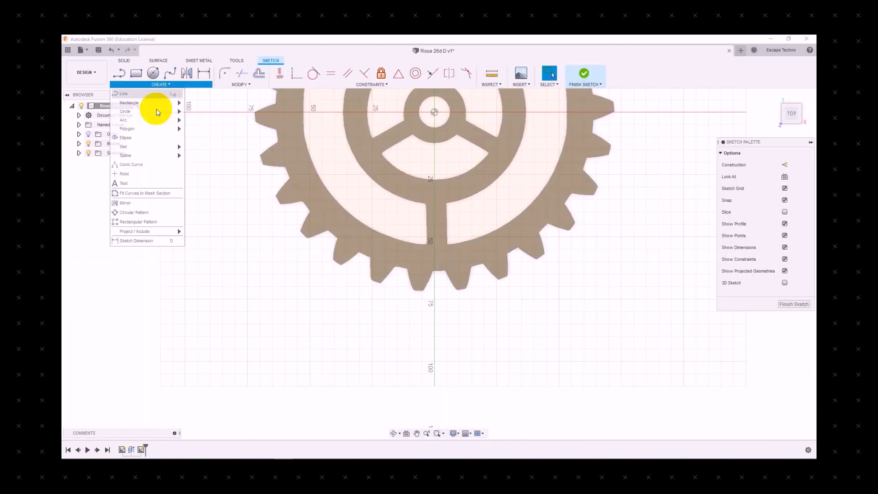
click(122, 183)
scroll(264, 343, down, 3)
scroll(245, 163, up, 10)
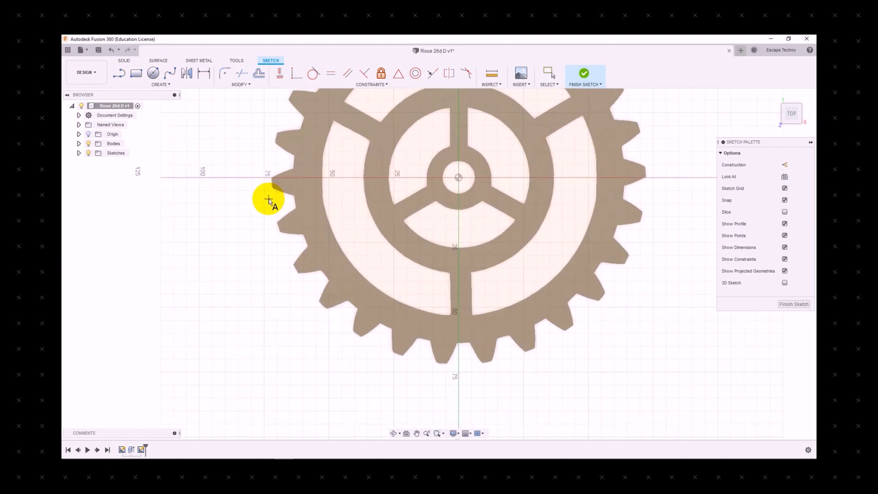
click(217, 161)
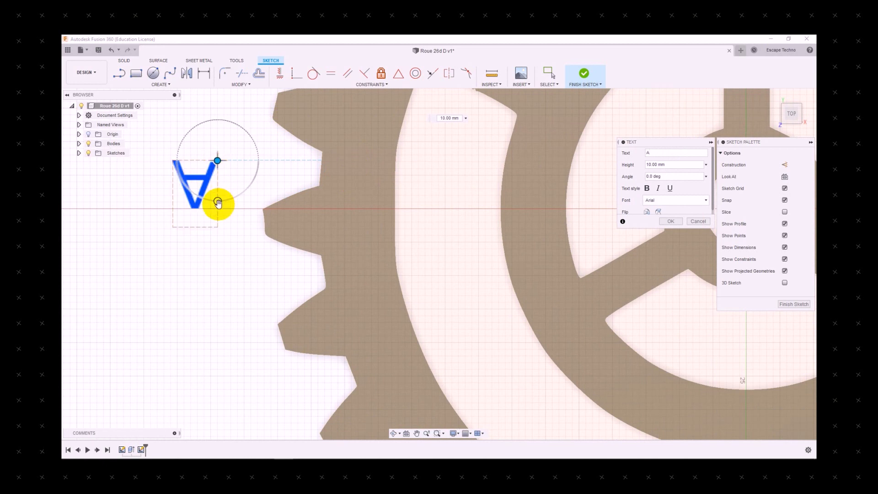
mouse_move(217, 203)
mouse_down()
mouse_move(191, 124)
mouse_move(218, 117)
mouse_up()
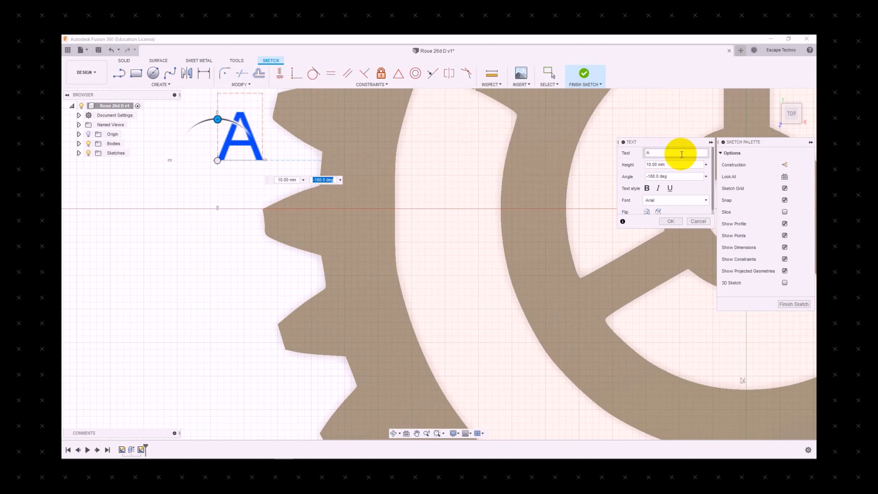
- Set the text's font to Madeon Runes Bold and its height to 12 mm
click(677, 202)
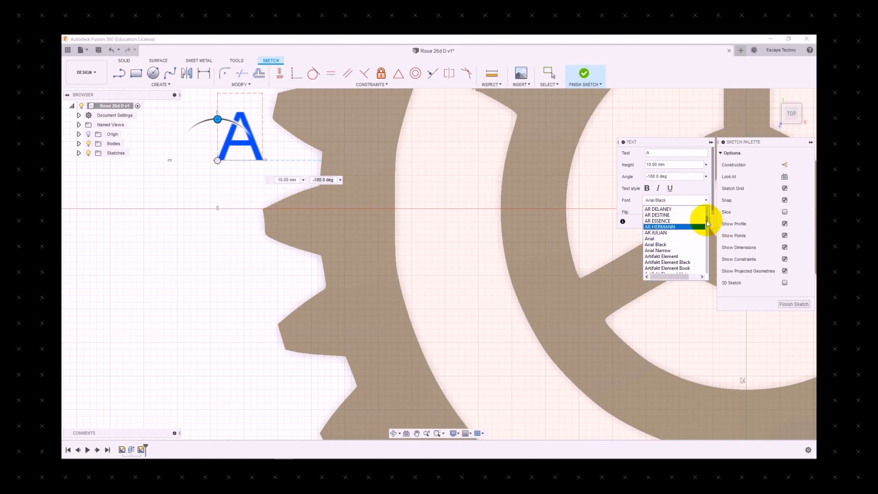
drag(708, 225, 701, 248)
click(673, 244)
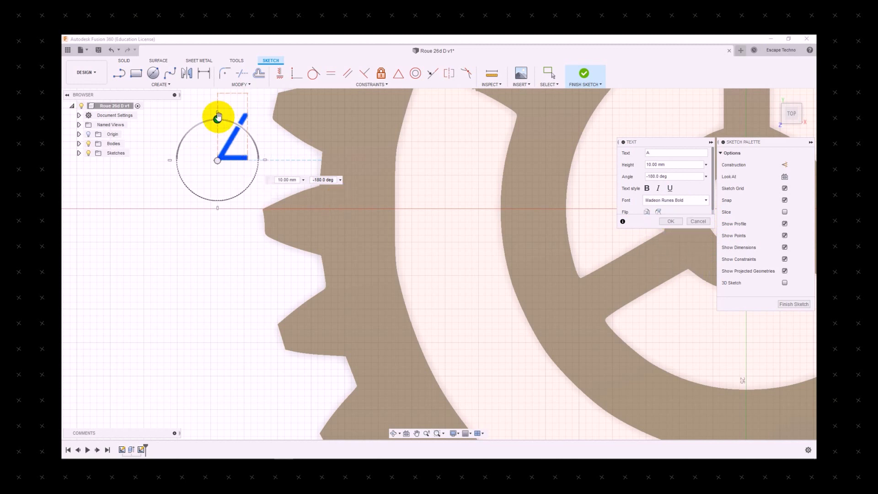
click(675, 164)
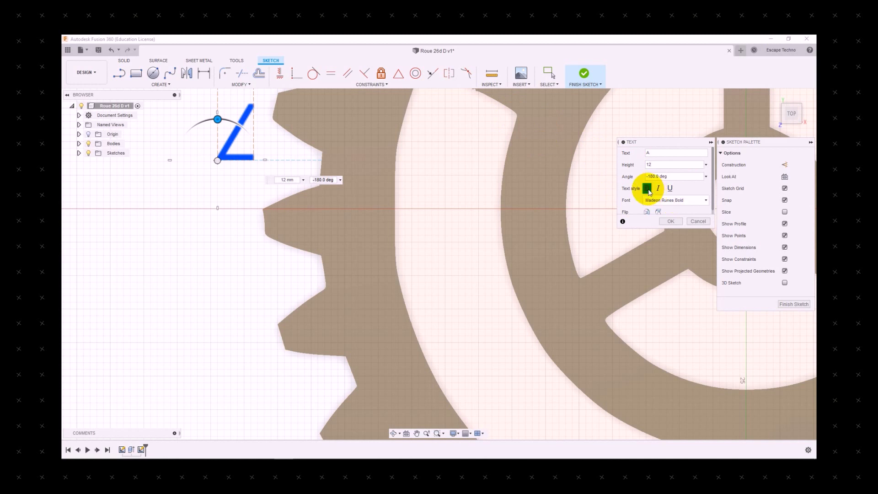
- Place the rune on the gear rim just above the leftmost tooth, set its angle to -186.5 deg and fine-tune its position
drag(217, 160, 330, 195)
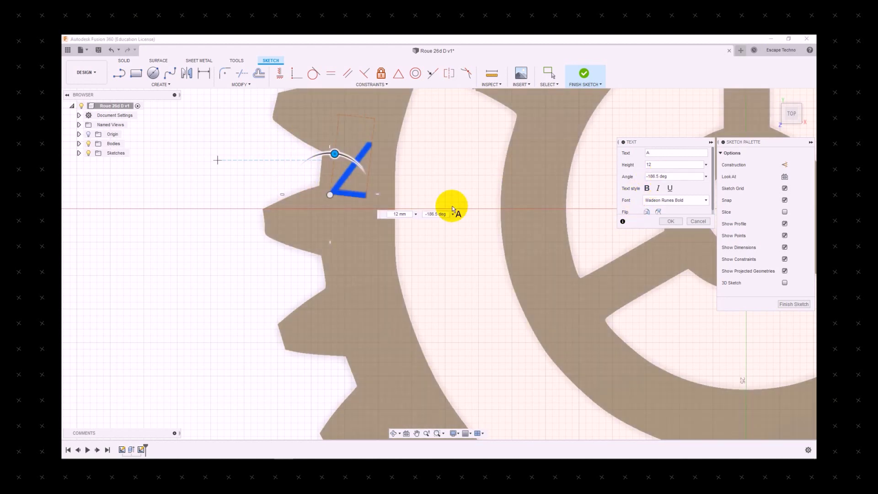
key(Return)
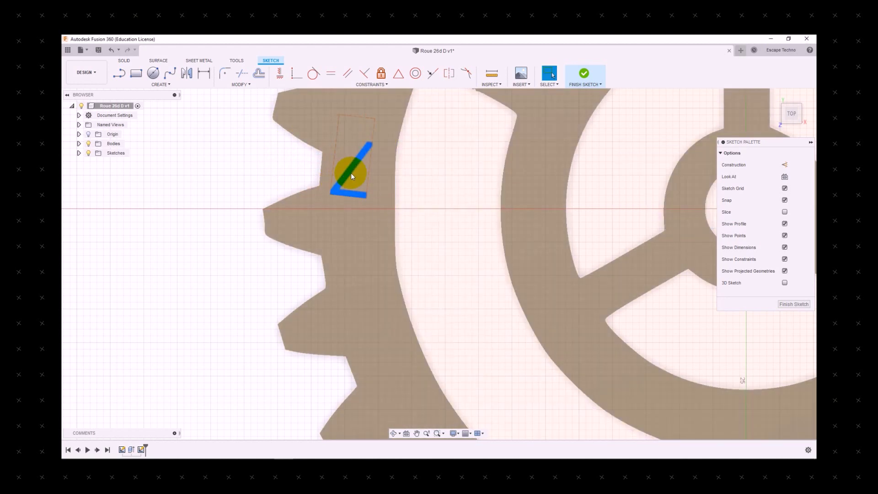
drag(350, 171, 349, 176)
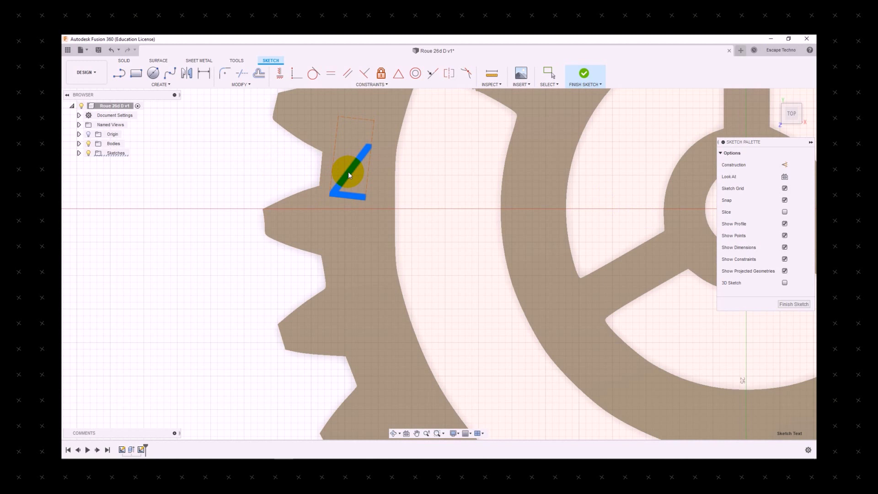
- Set the height of the A rune above the leftmost tooth to 14 mm and adjust its position on the rim
double_click(349, 175)
click(671, 163)
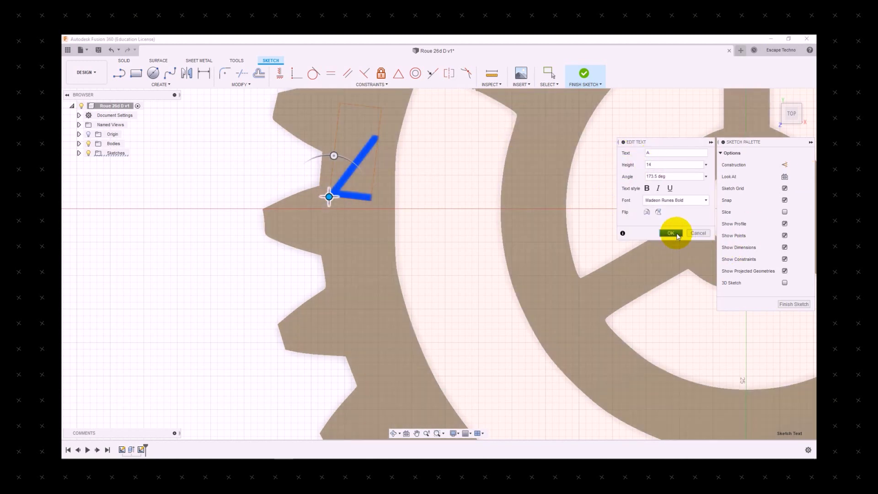
click(671, 232)
mouse_move(351, 173)
mouse_down()
mouse_move(341, 179)
mouse_move(354, 175)
mouse_up()
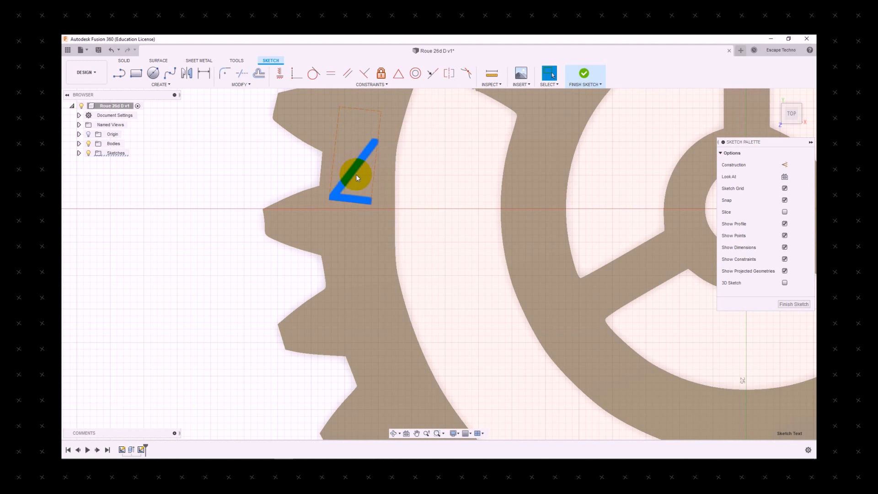
- Create a copy of the A rune and place it on the gear rim just below the leftmost tooth
key(m)
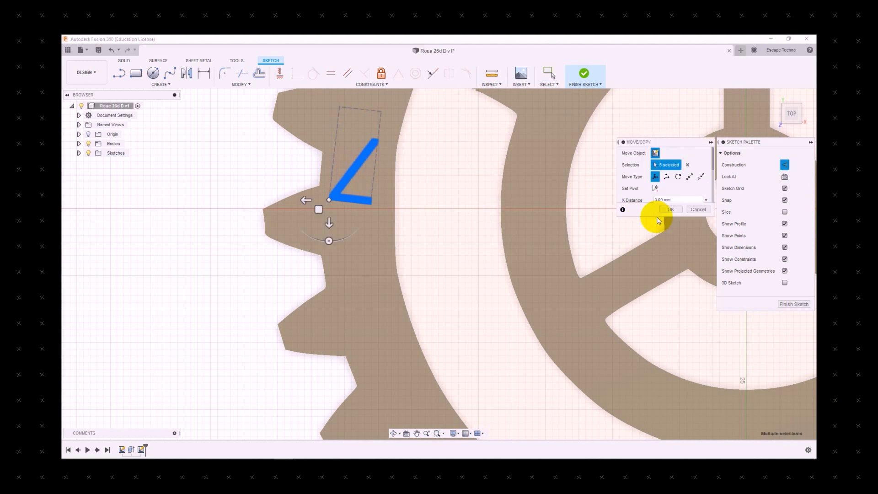
click(667, 208)
drag(353, 169, 357, 268)
- Change the copied rune's text to B, set its angle to 173.5 deg+(360/26), and centre it on the rim between the teeth
double_click(362, 256)
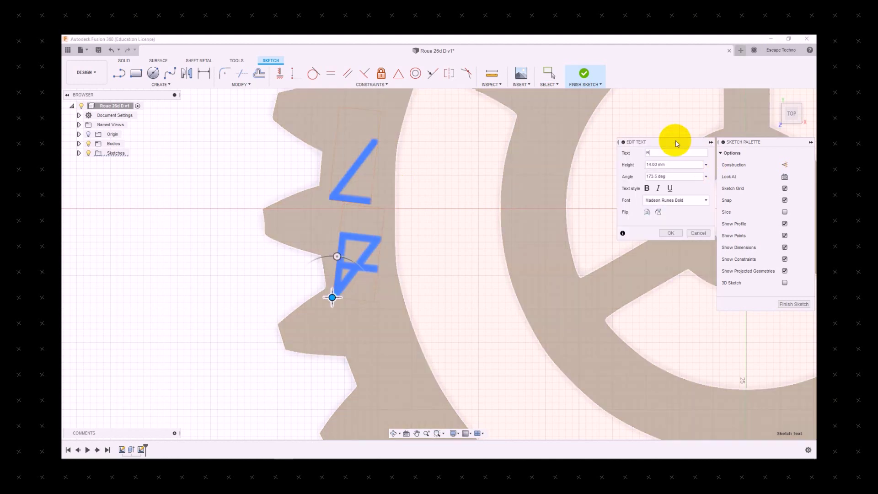
click(684, 177)
text(-(360/26))
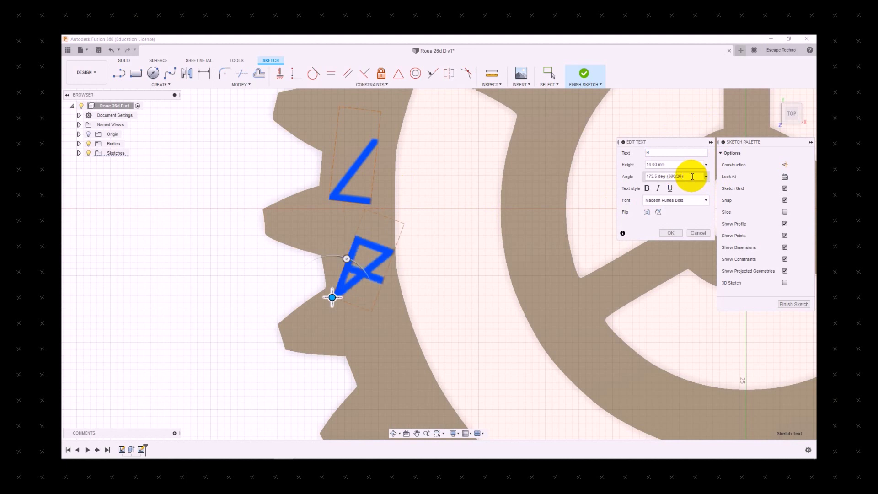
click(667, 177)
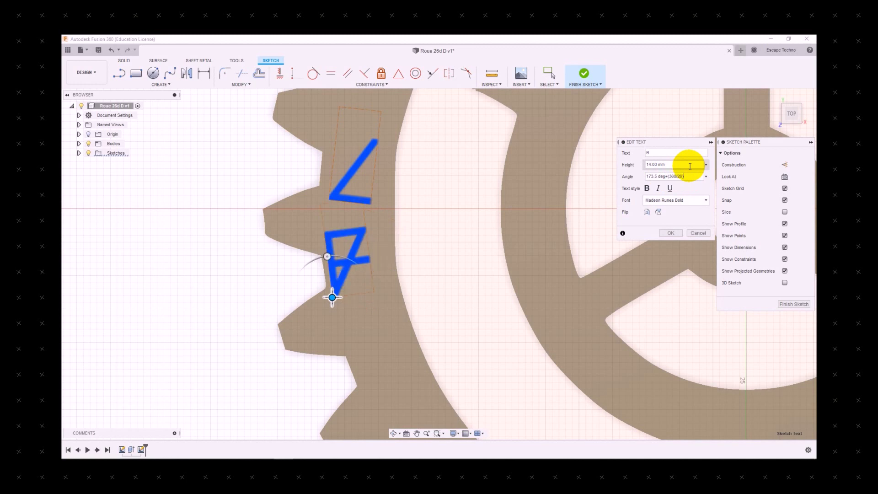
key(Return)
drag(351, 266, 360, 272)
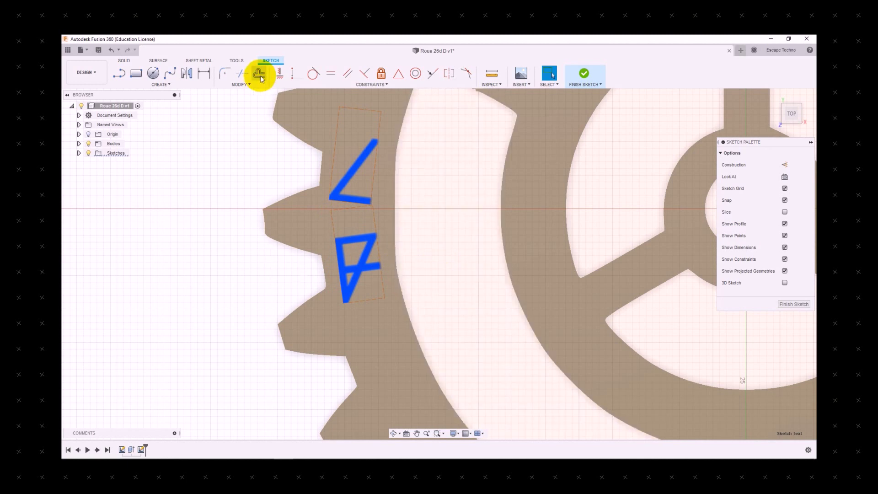
- Copy the B rune and place the copy one tooth further counterclockwise on the gear rim
scroll(261, 150, down, 2)
scroll(285, 311, up, 2)
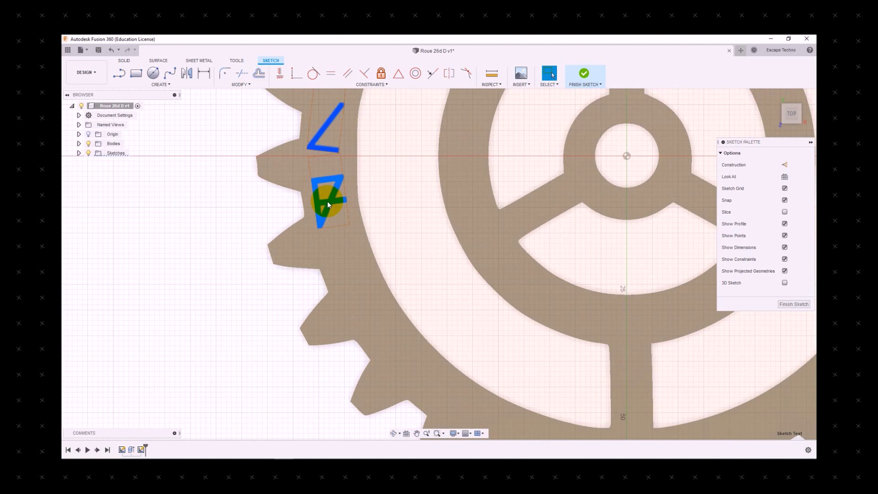
key(m)
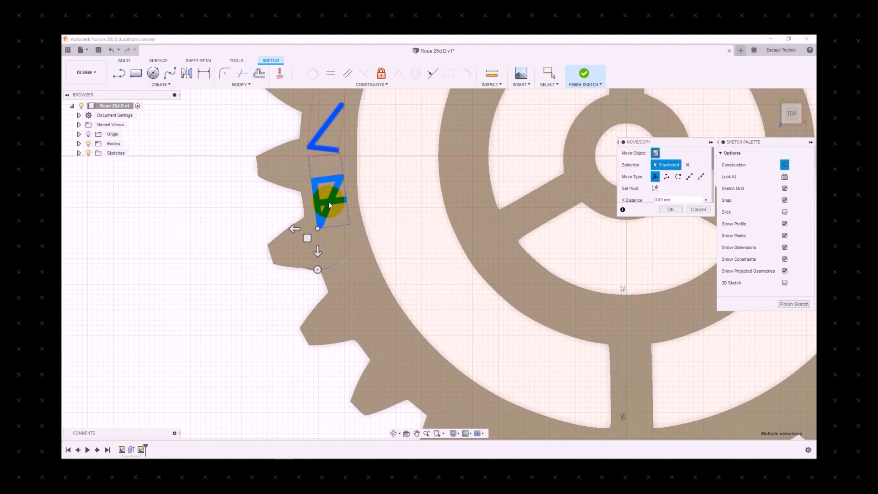
click(678, 209)
drag(345, 205, 353, 276)
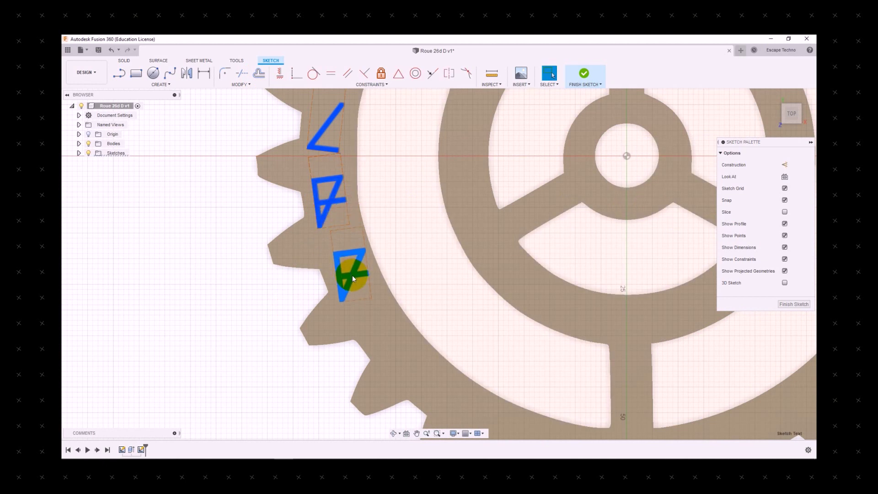
- Change the new copy's text to C, set its angle to 187.3 deg+(360/26), and fine-tune its position on the rim
double_click(353, 277)
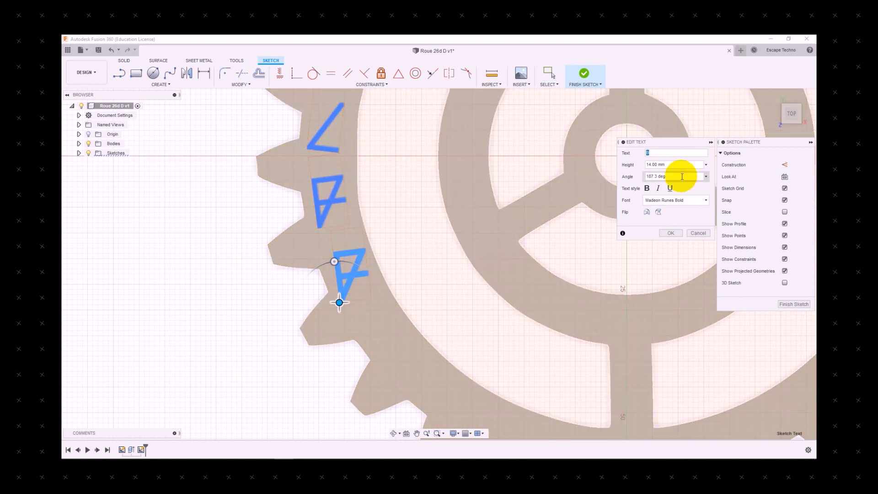
text(c)
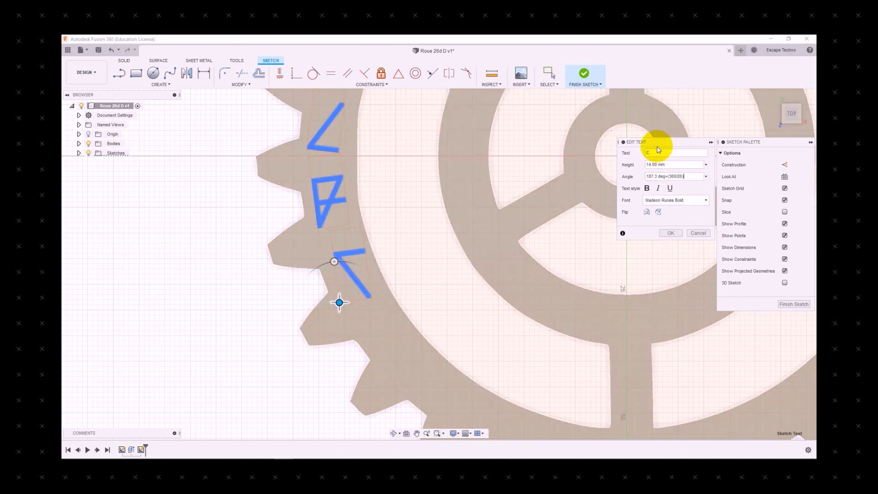
key(Return)
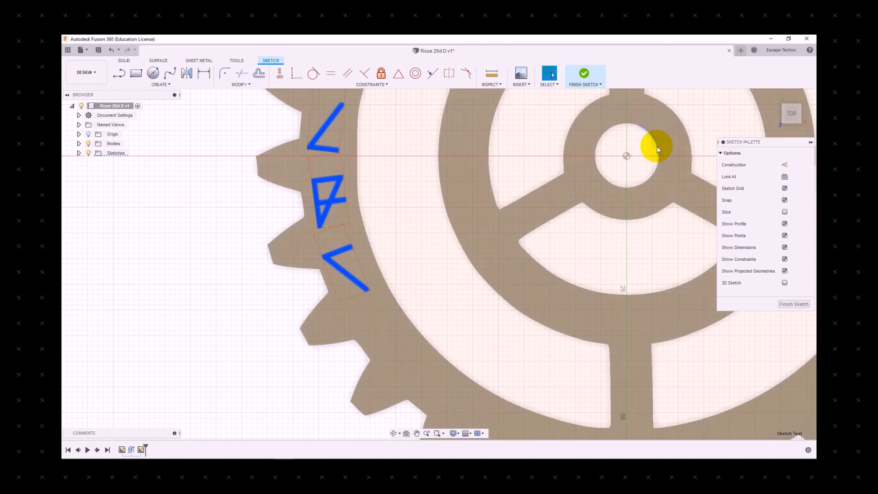
drag(352, 278, 356, 273)
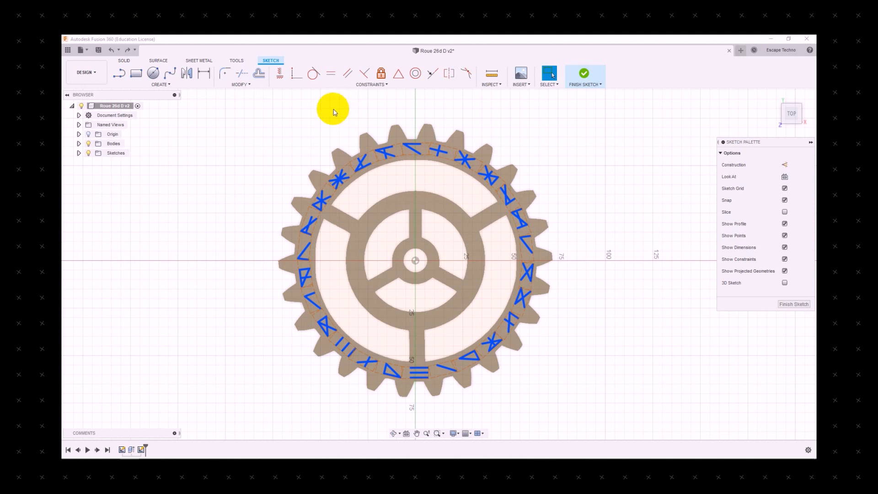
- Extrude all 26 runes on the rim by 2 mm, joined to the gear, leaving the gear's openings and central hole out of the selection
mouse_move(278, 148)
mouse_down()
mouse_move(473, 251)
mouse_move(437, 224)
mouse_move(280, 141)
mouse_move(525, 284)
mouse_move(581, 384)
mouse_up()
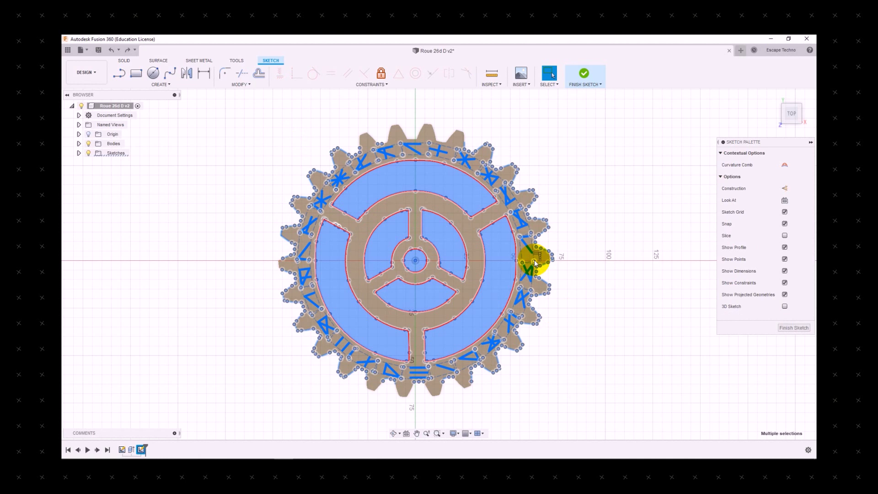
click(471, 196)
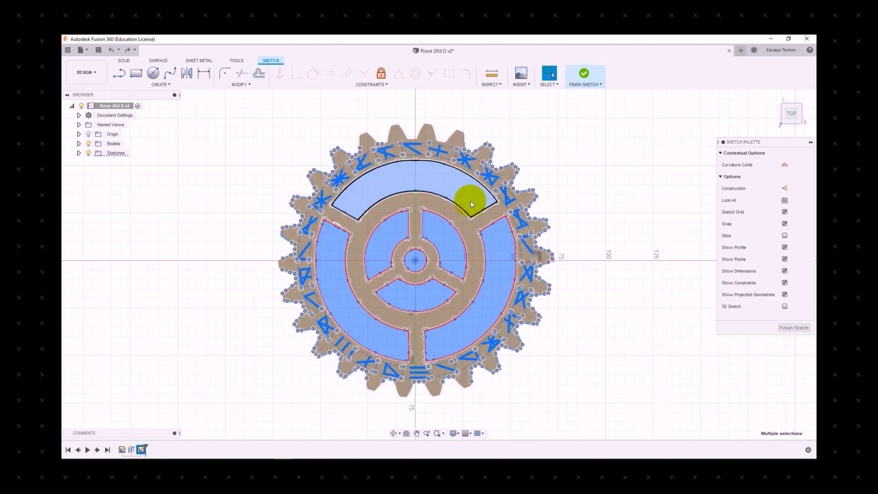
ctrl+click(433, 225)
ctrl+click(501, 243)
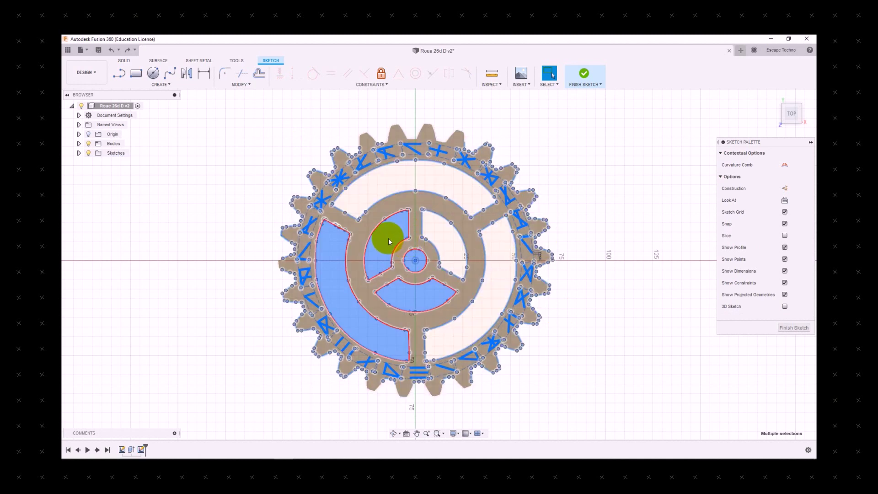
ctrl+click(412, 293)
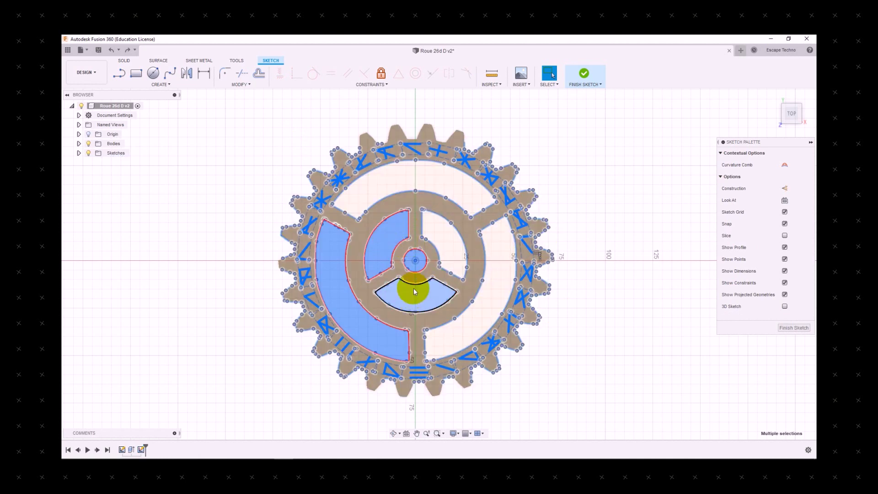
ctrl+click(391, 254)
ctrl+click(413, 261)
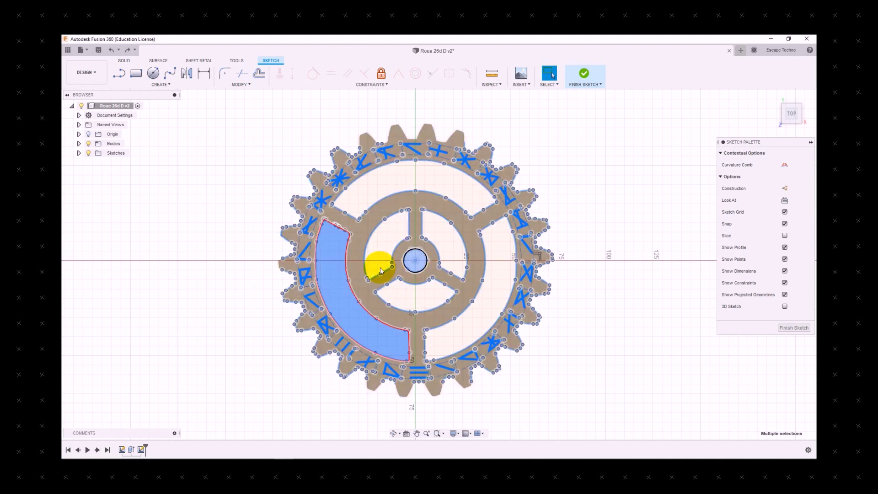
ctrl+click(330, 253)
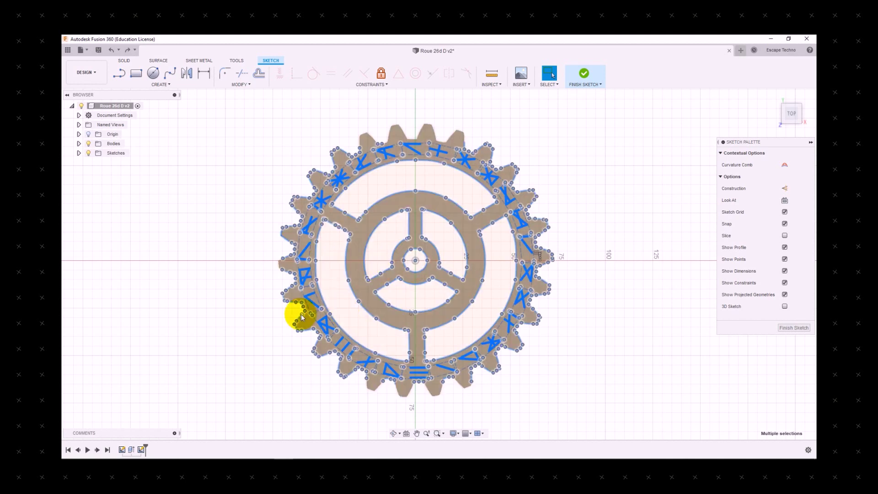
key(e)
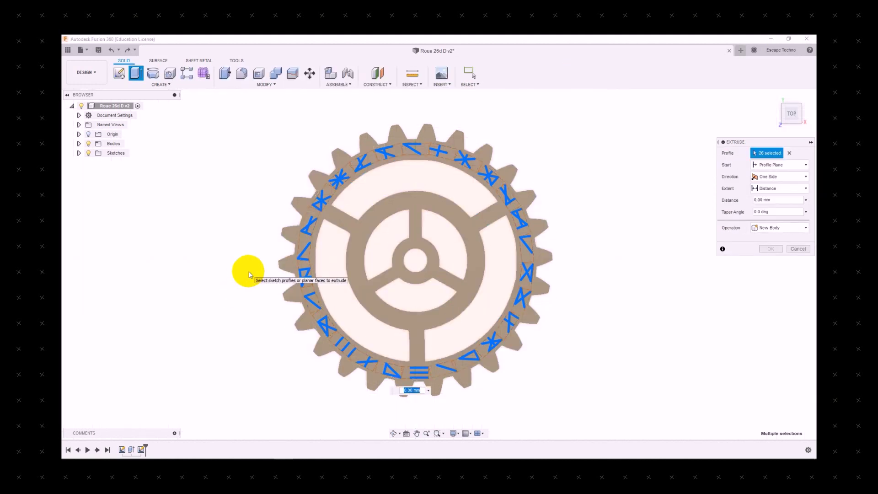
text(2)
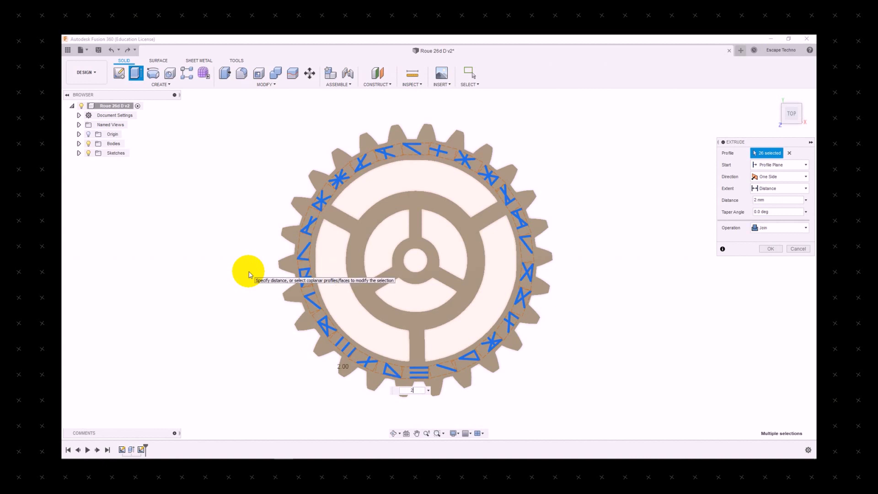
key(Return)
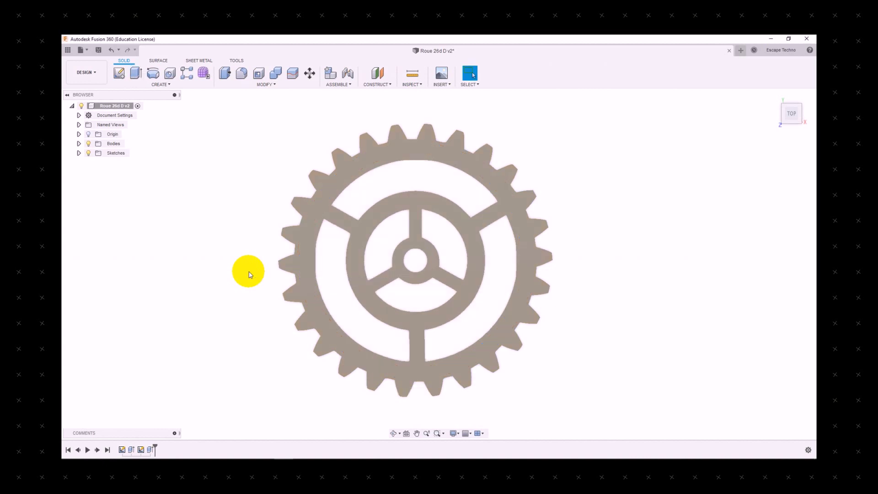
- Export the rune gear as the STL file Roue 26d D v2.stl in the Roues dentées folder
mouse_move(591, 199)
shift+middle_down()
mouse_move(580, 310)
mouse_move(582, 293)
shift+middle_up()
drag(580, 290, 580, 263)
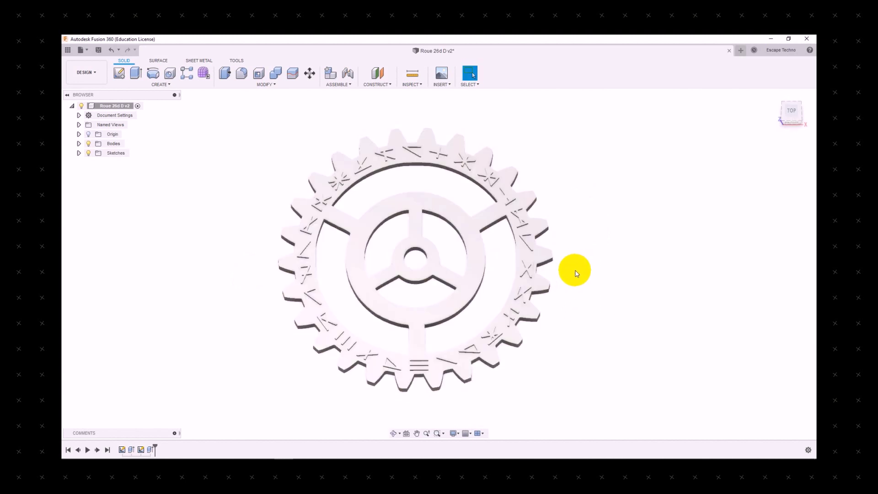
mouse_move(601, 300)
shift+middle_down()
mouse_move(602, 260)
mouse_move(601, 289)
shift+middle_up()
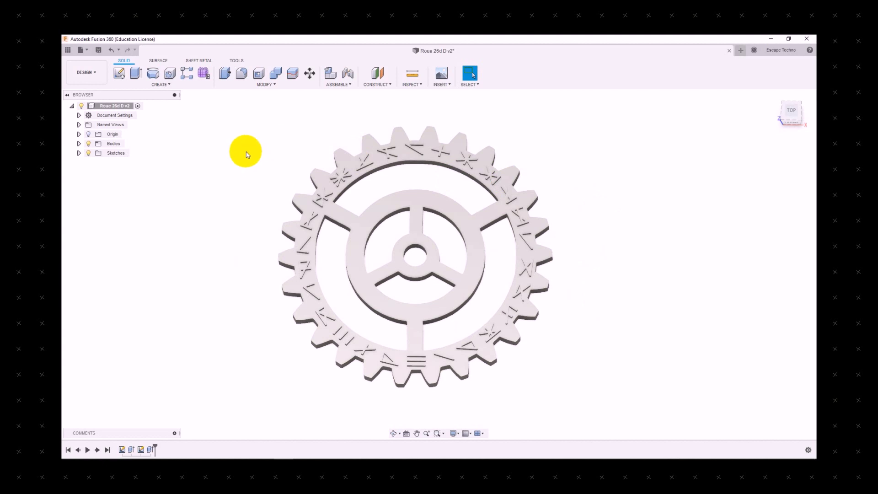
right_click(110, 110)
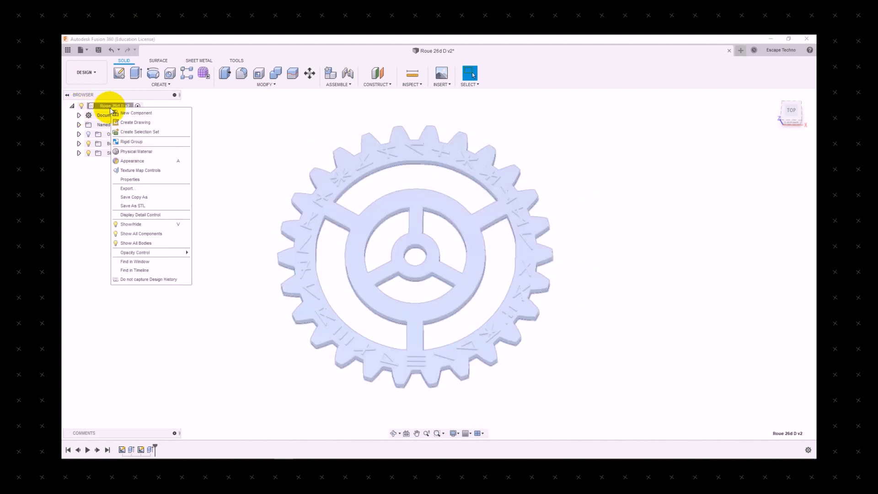
click(143, 202)
click(771, 268)
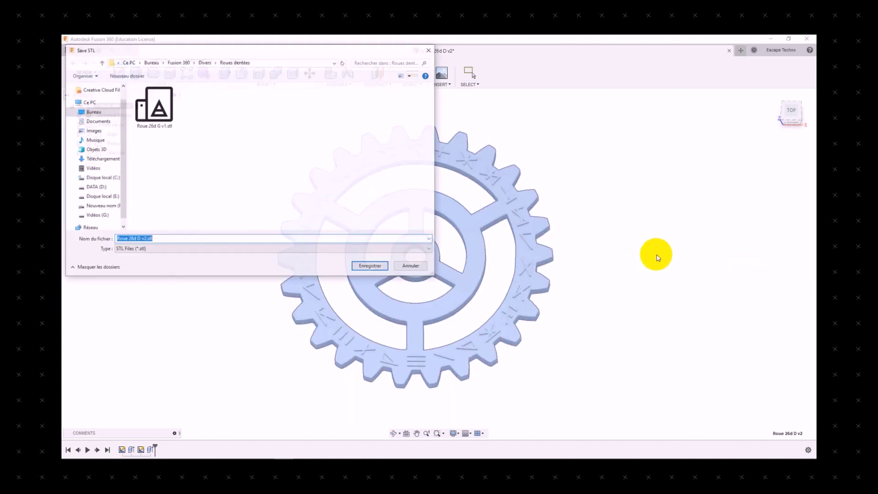
click(371, 267)
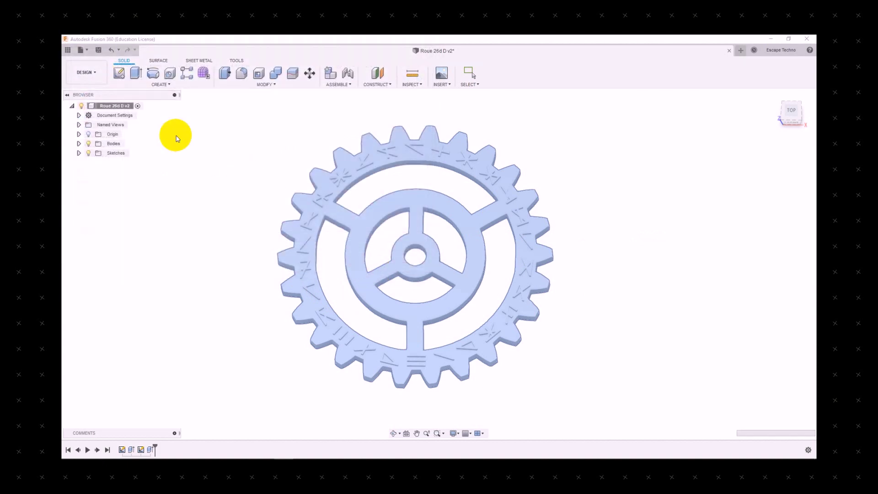
- Save the gear with the version description User Saved, and save a new empty design as Support in the Roues décodage folder
click(99, 50)
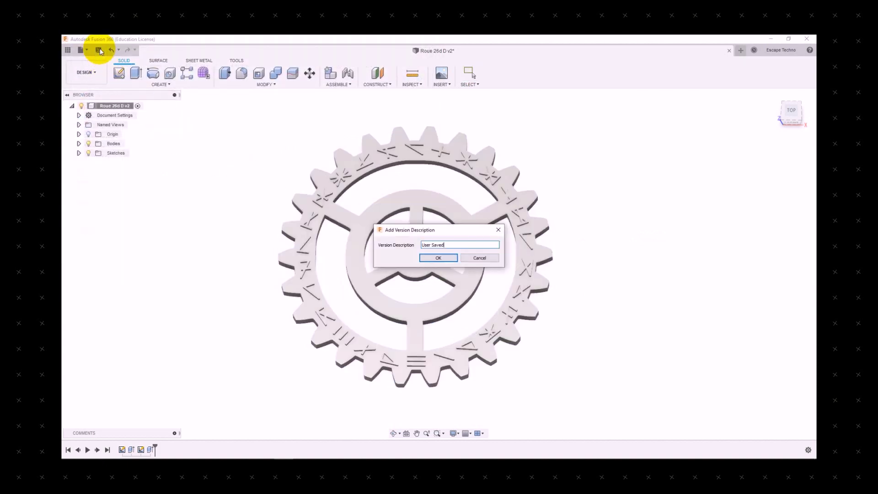
click(441, 261)
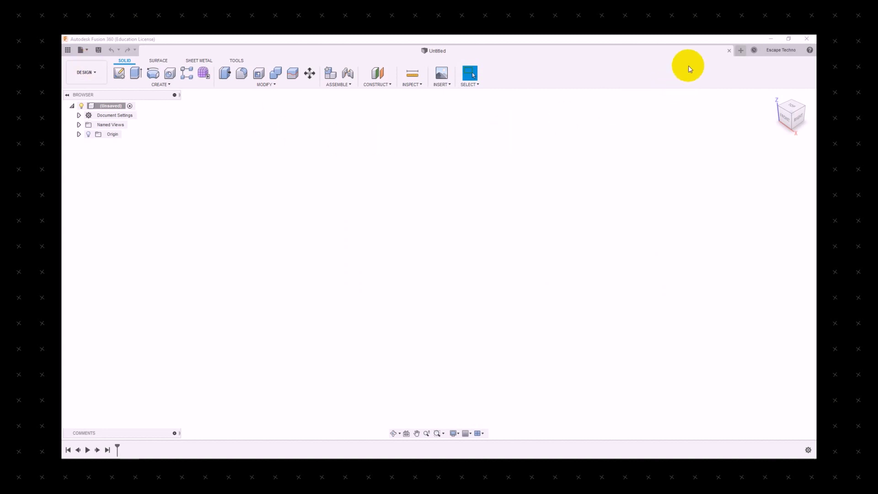
click(99, 50)
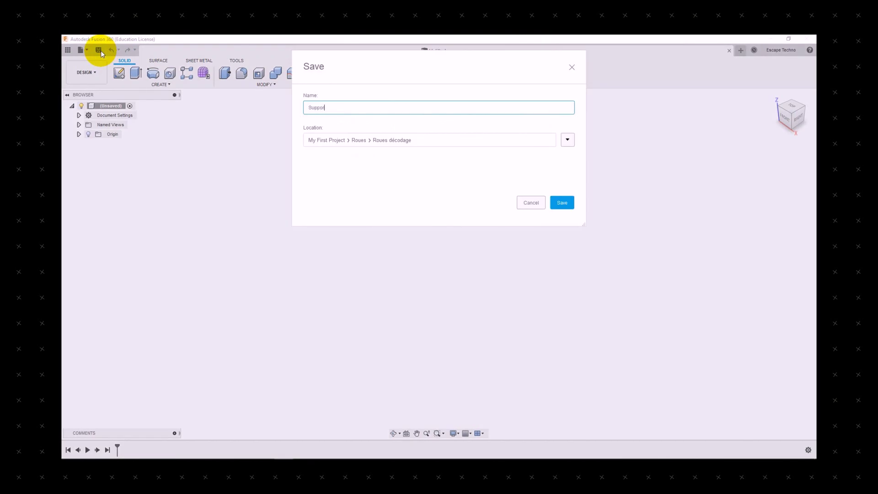
key(Return)
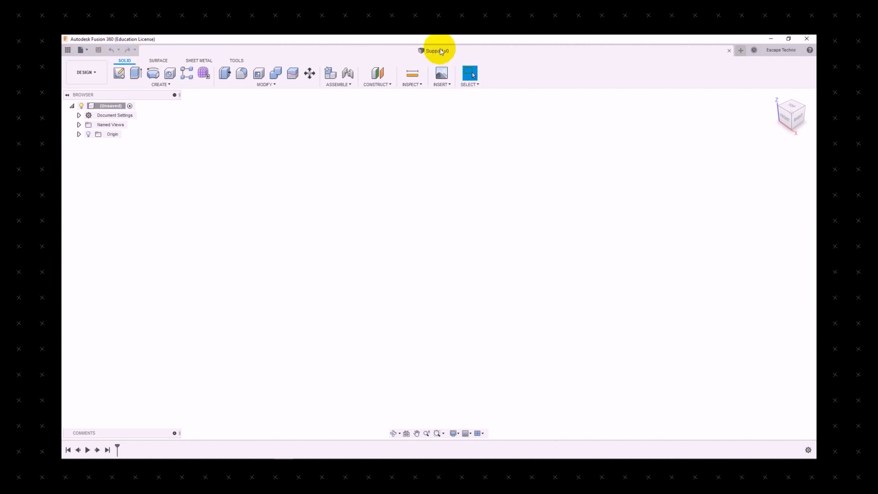
- Insert the Roue 26d G gear from the Roues décodage folder into the Support design at its default position, viewed from the top
click(68, 51)
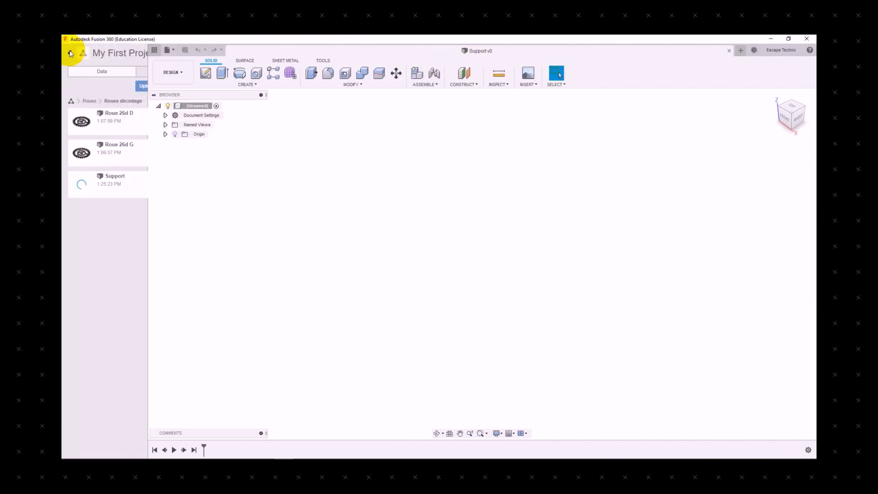
right_click(131, 149)
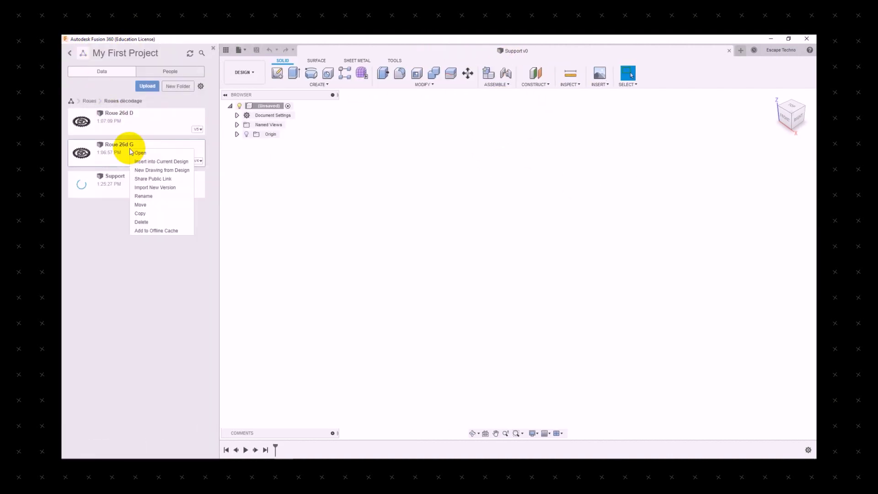
click(151, 163)
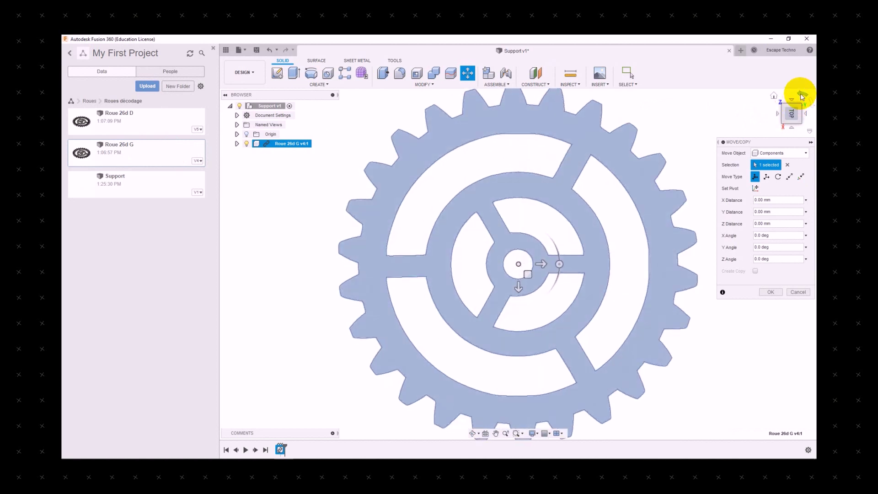
click(796, 101)
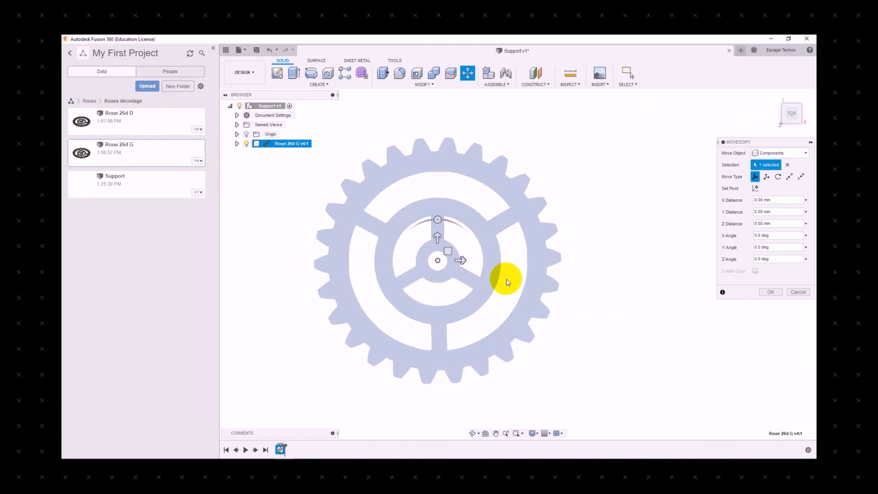
click(771, 292)
- Insert the Roue 26d D gear into the design and set its X distance to 136.5 mm beside the first gear
right_click(141, 120)
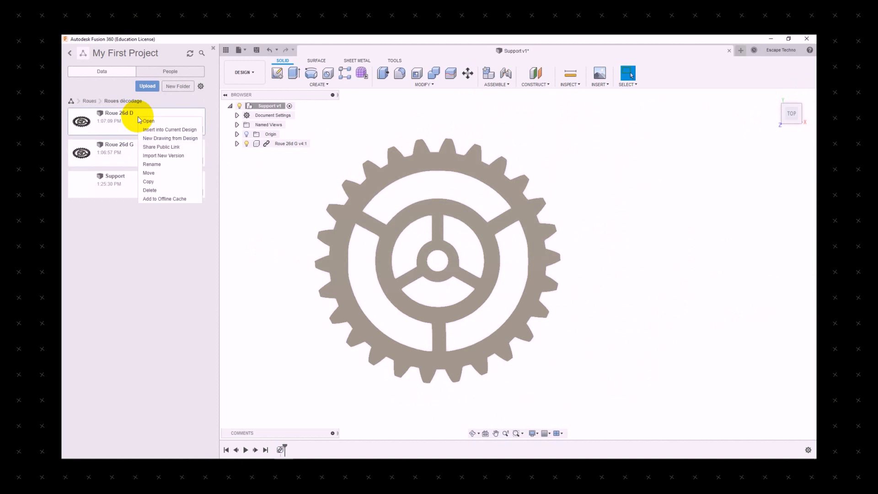
click(154, 133)
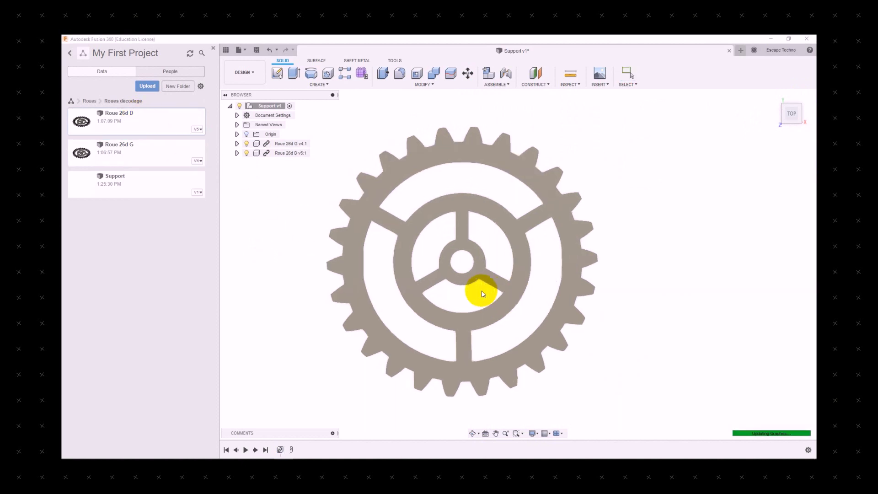
scroll(347, 284, down, 2)
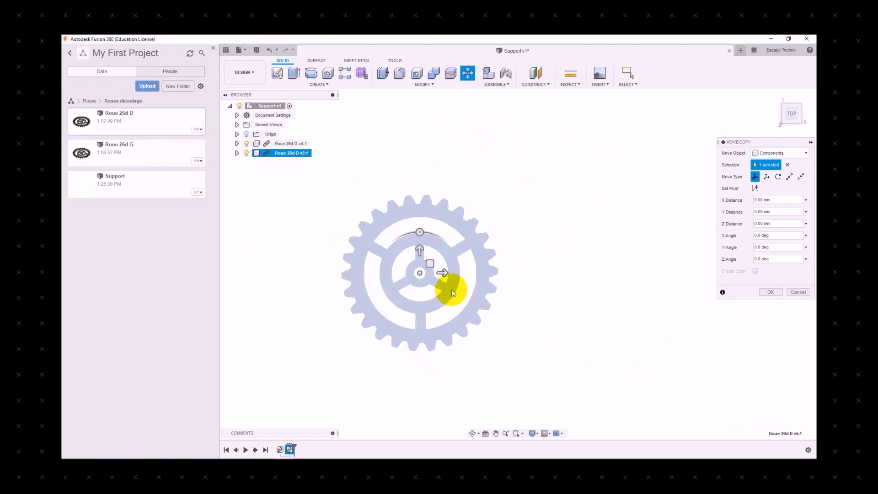
drag(445, 274, 598, 283)
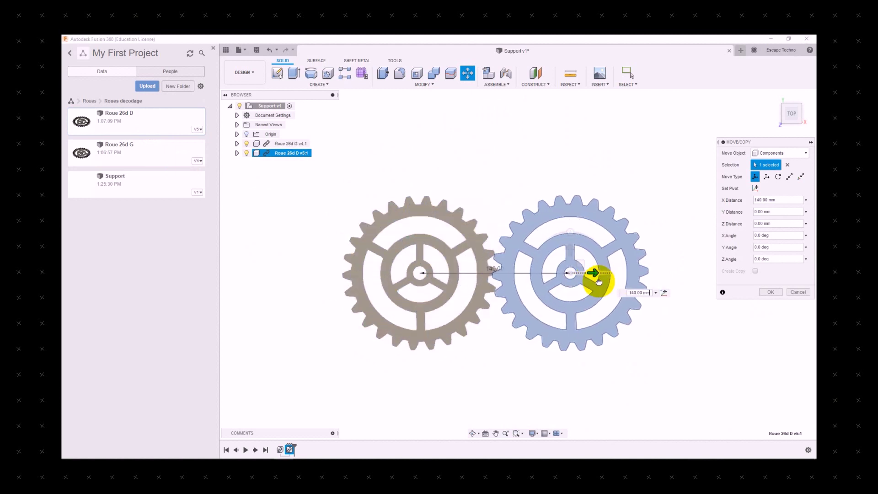
scroll(606, 282, up, 2)
text(136.5)
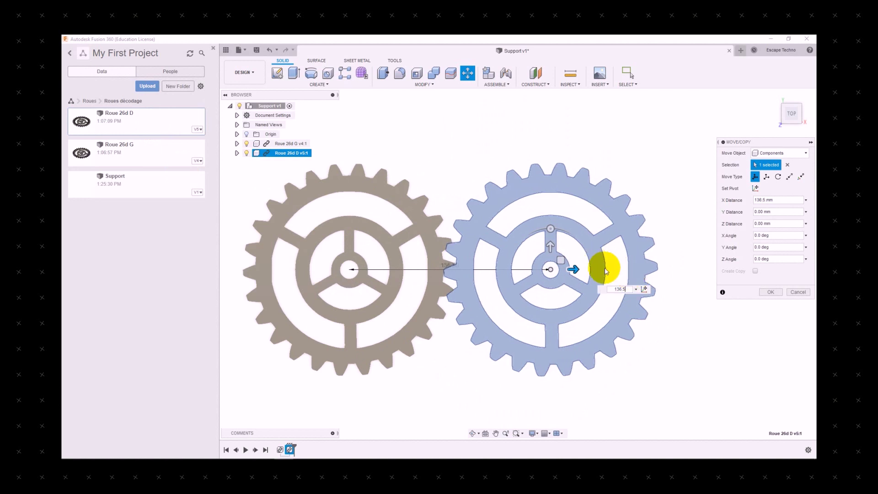
- Rotate the Roue 26d D gear 3.5 deg about Z so its teeth mesh, and accept the placement
click(551, 228)
drag(550, 228, 547, 228)
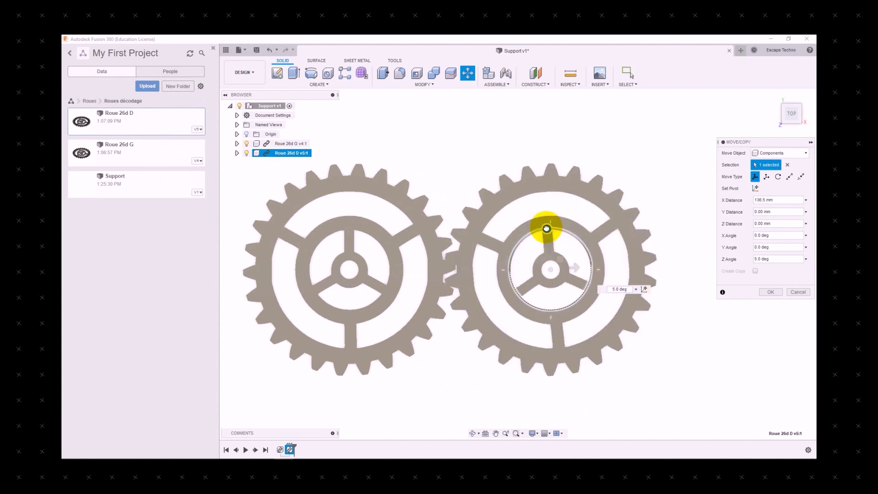
text(3.5)
key(Return)
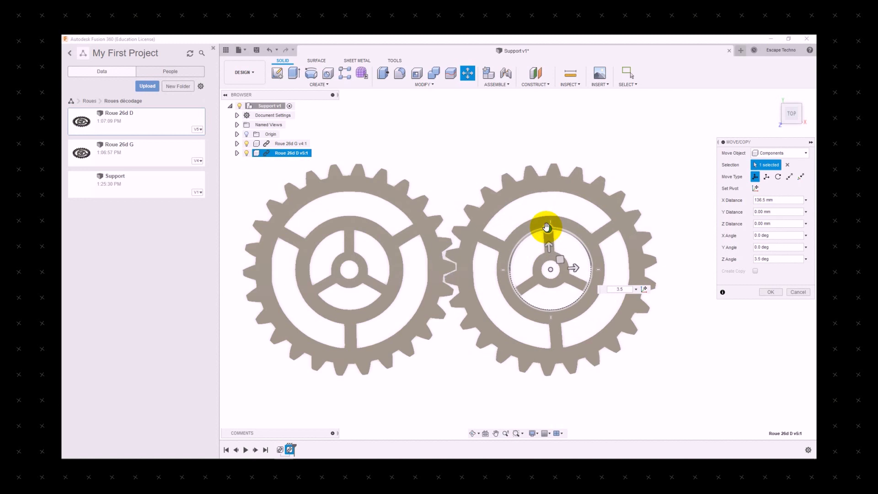
key(Return)
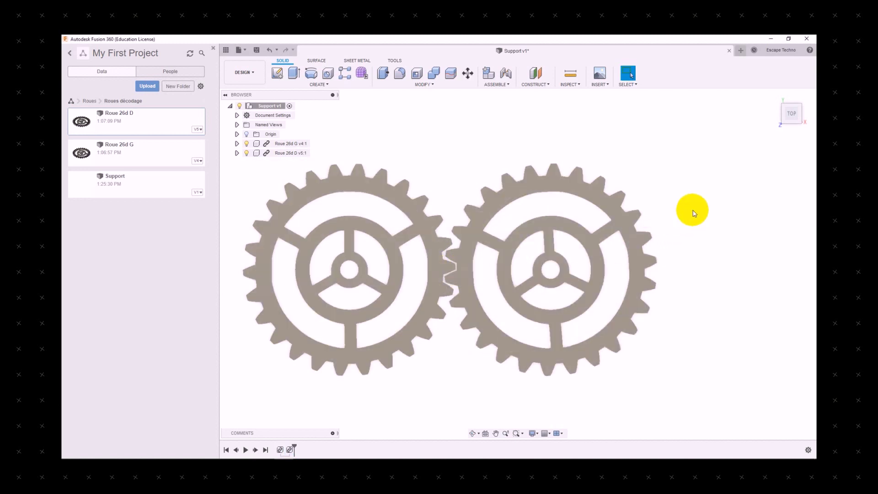
- Break the links of both inserted gears, Roue 26d G and Roue 26d D, to their source designs
click(224, 50)
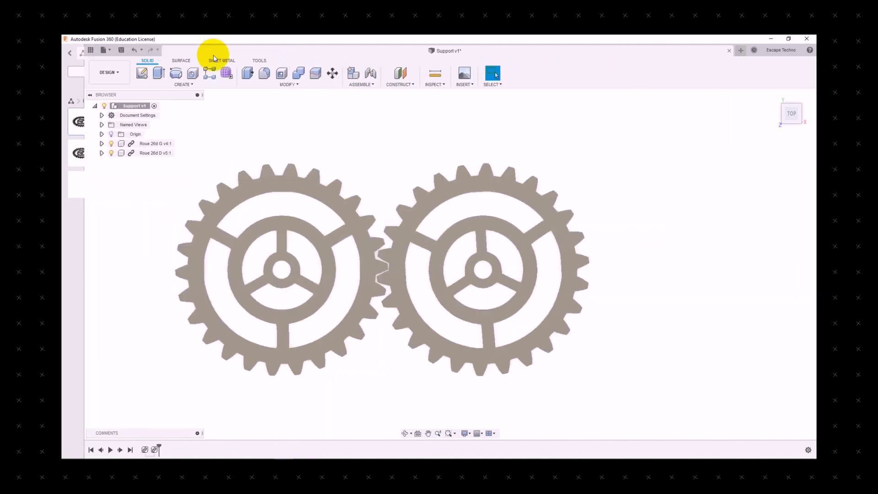
click(131, 144)
right_click(124, 145)
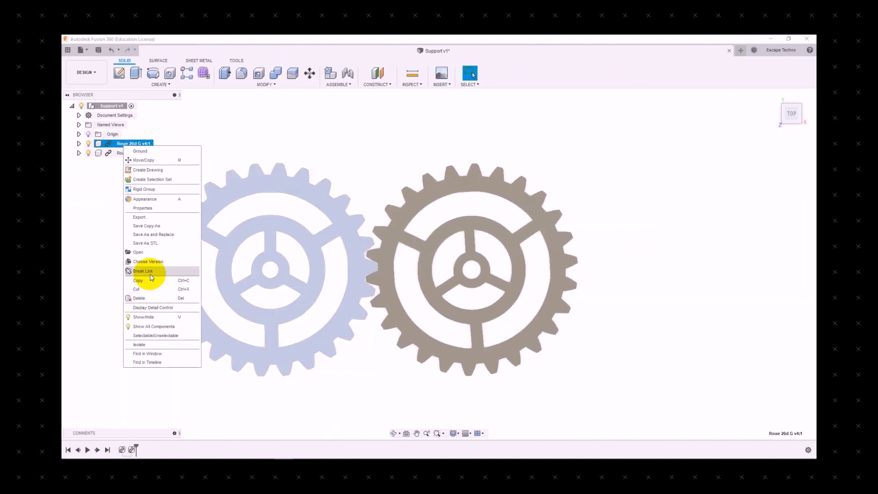
click(151, 274)
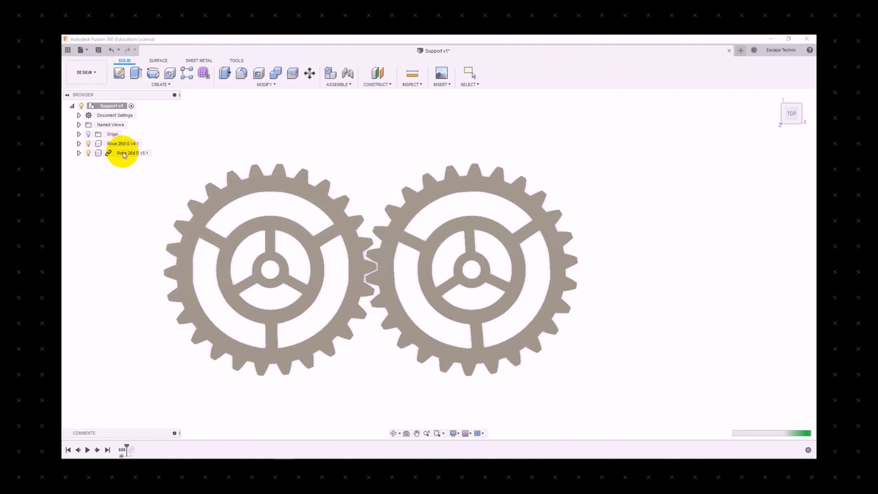
right_click(125, 155)
click(137, 270)
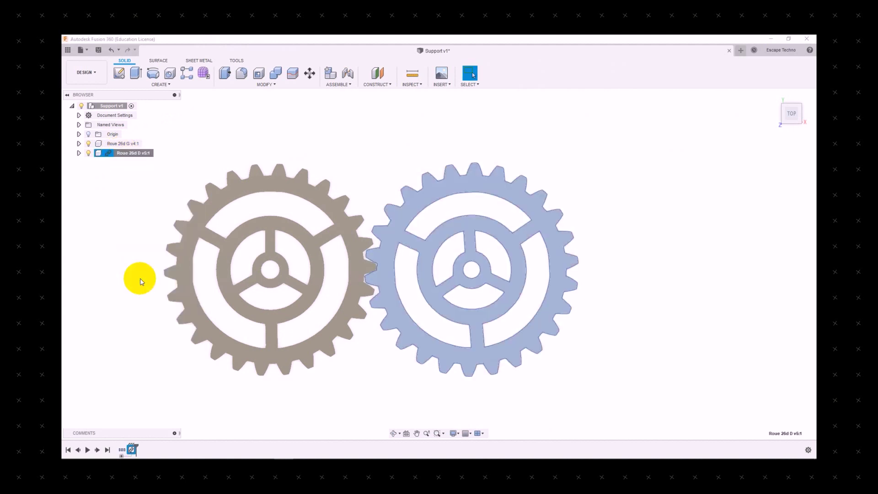
click(141, 282)
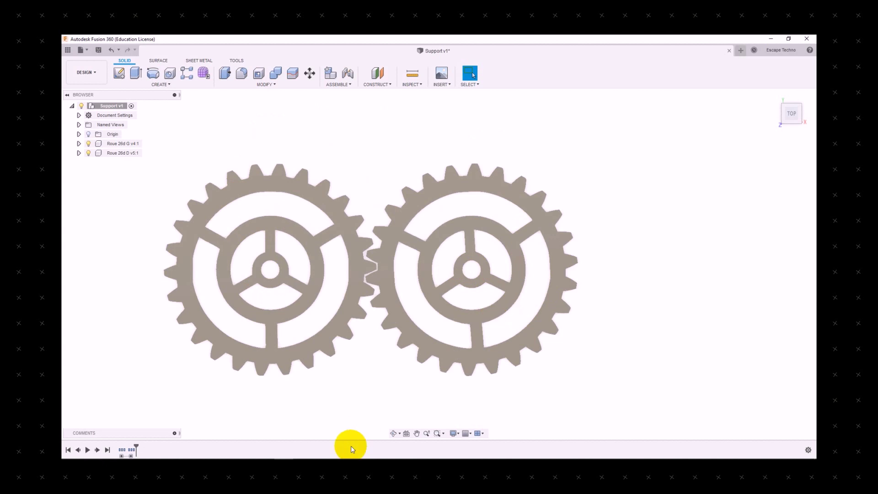
- Delete the Roue 26d G gear's two extrusions and its lettering sketch from the history, leaving only the gear outline sketch
click(121, 456)
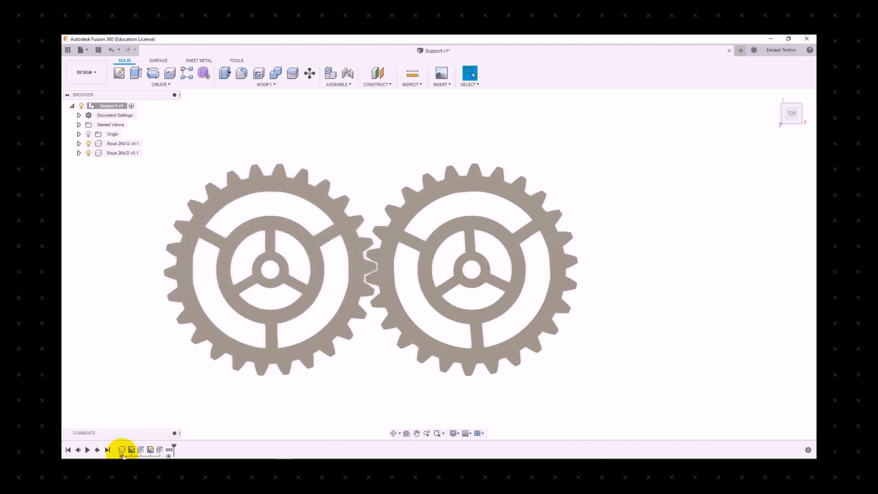
click(140, 451)
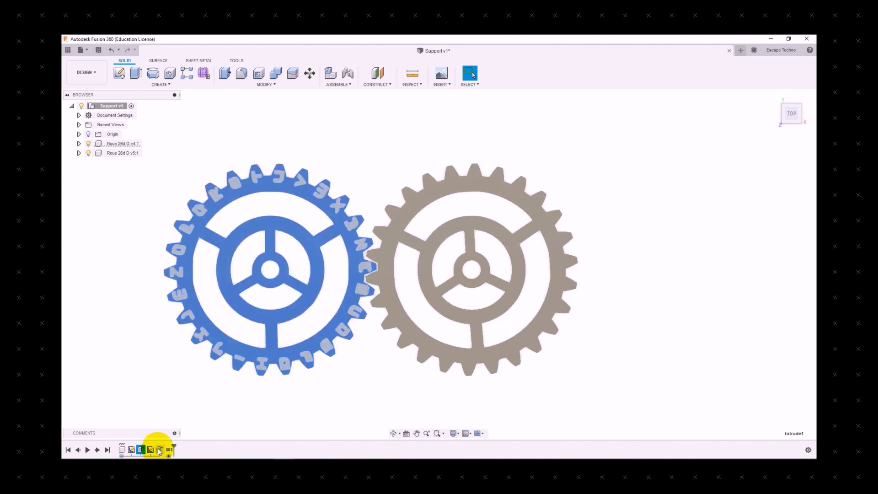
shift+click(160, 451)
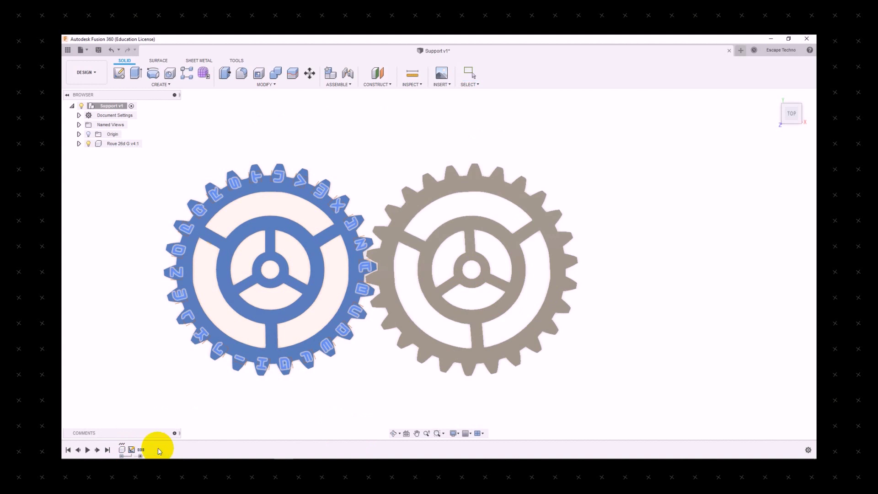
- Open the Roue 26d G outline sketch and extrude its central hole profile as a new body to form the axle pin
right_click(131, 451)
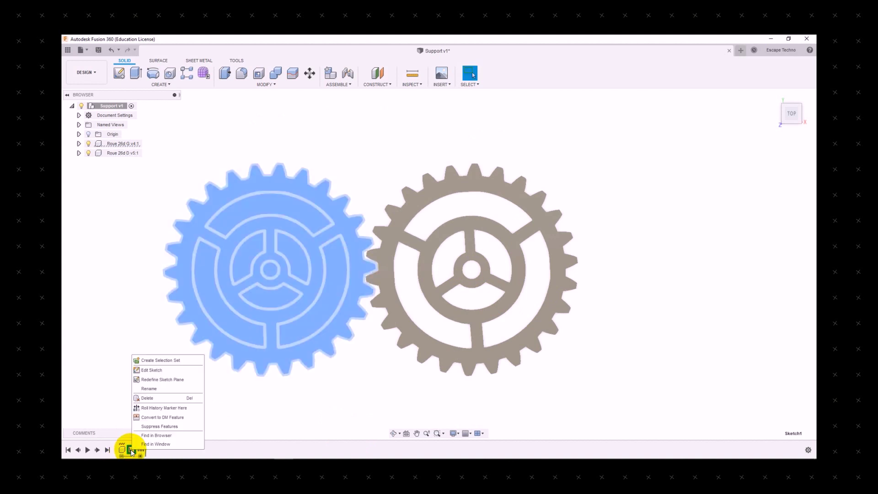
click(151, 370)
scroll(282, 264, up, 5)
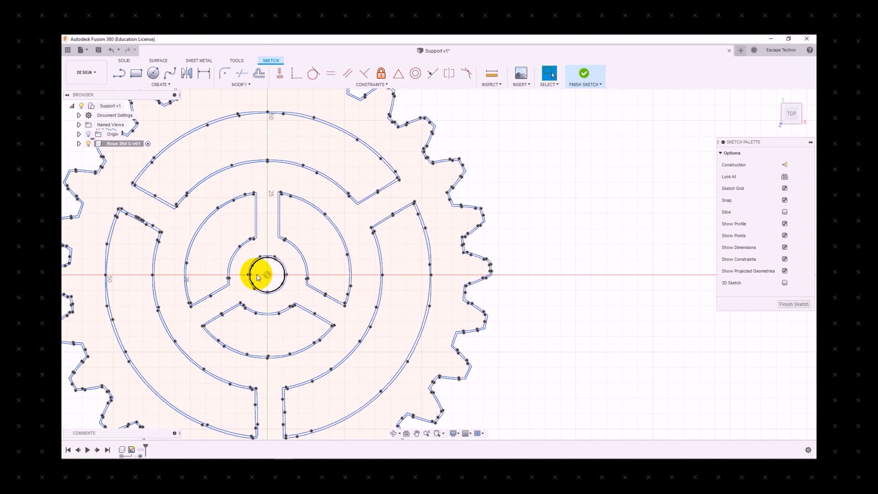
click(264, 271)
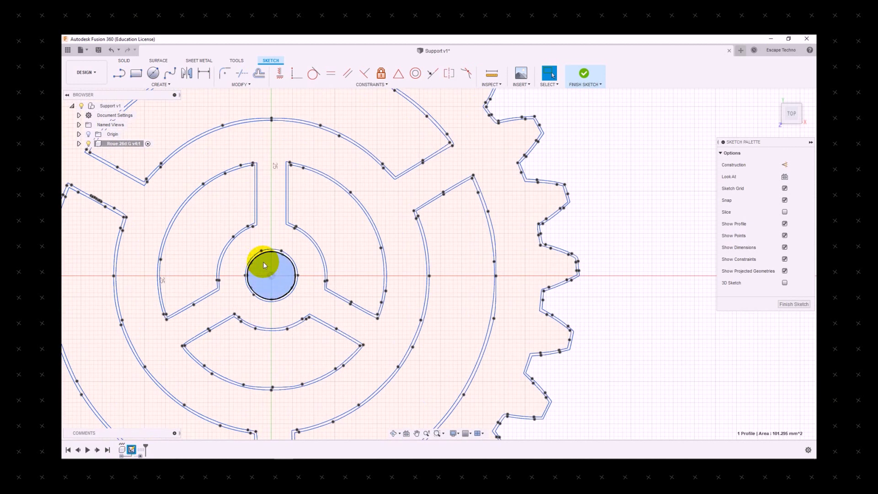
key(e)
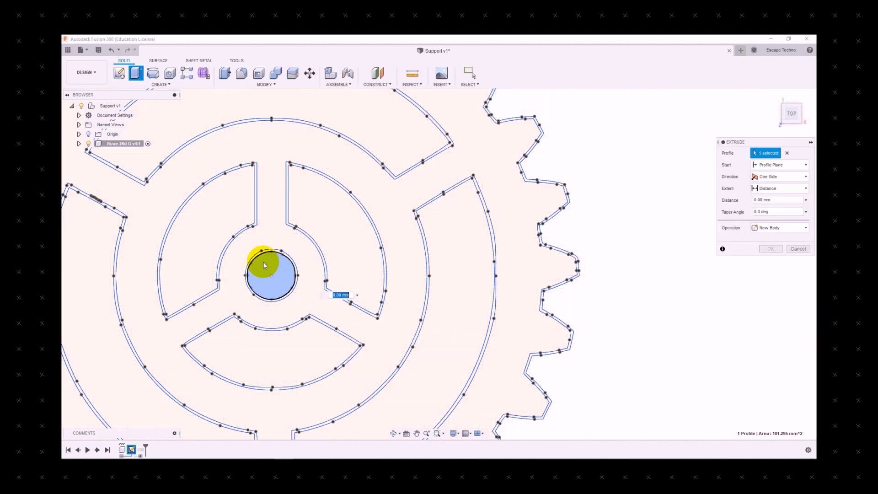
key(Escape)
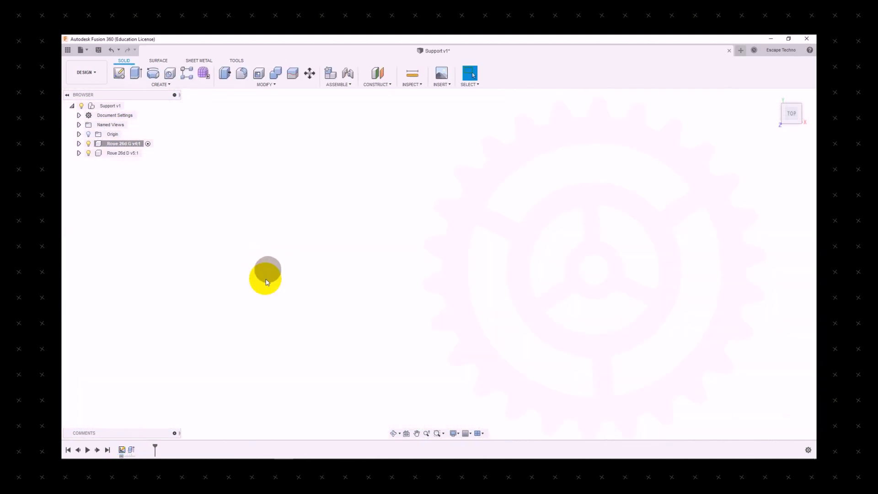
- Activate the Roue 26d D component and delete its extrusions and rune sketch, leaving only the gear outline sketch
click(125, 153)
click(148, 154)
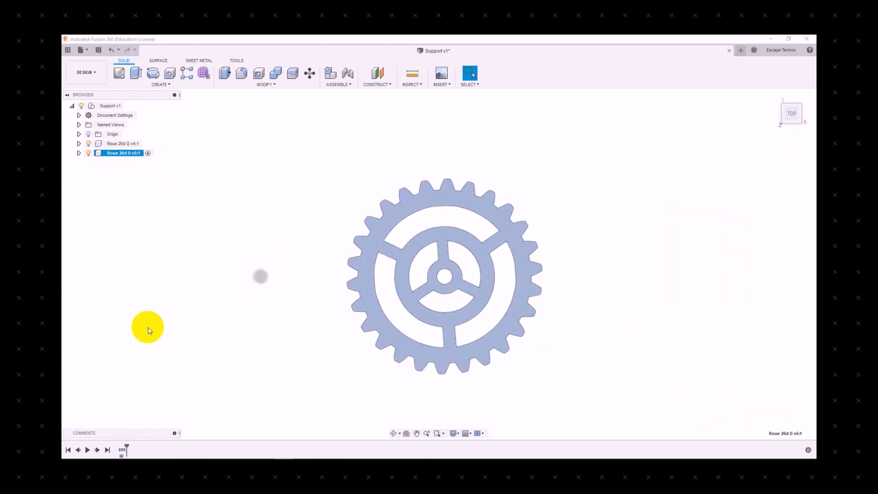
click(131, 452)
shift+click(150, 450)
key(Delete)
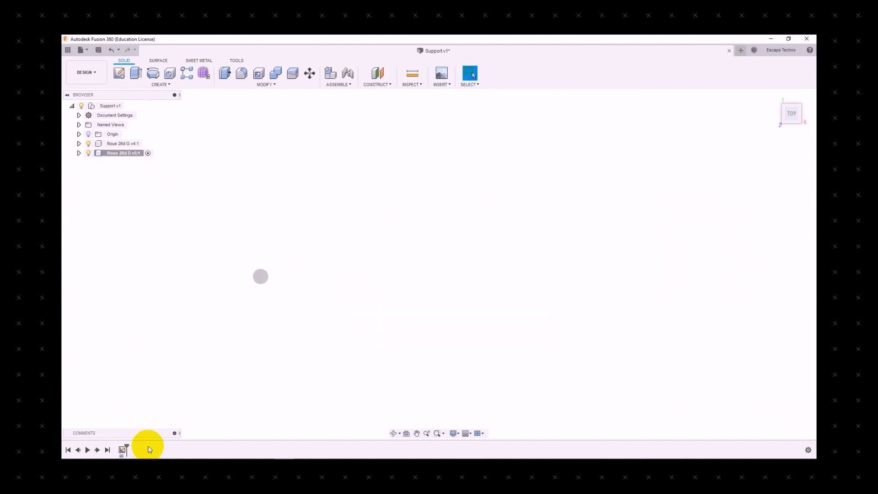
- Open the Roue 26d D outline sketch and extrude its central hole profile 10 mm as a new body
right_click(122, 451)
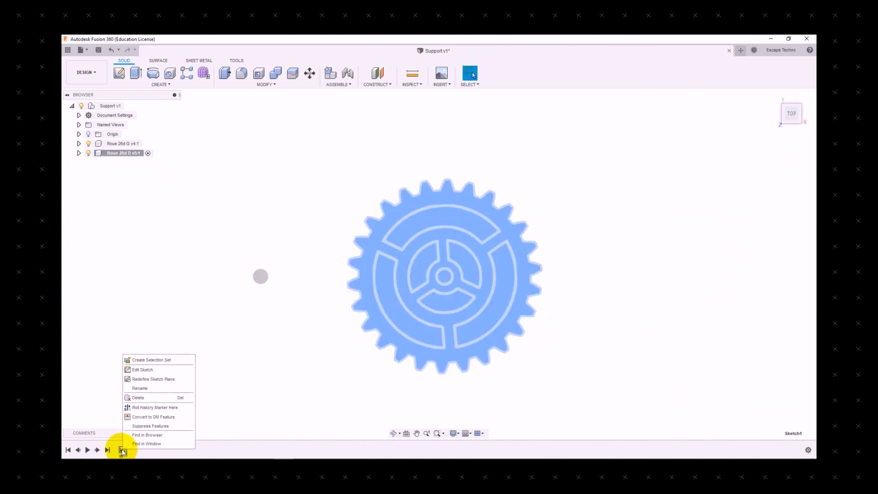
click(141, 372)
scroll(161, 281, up, 3)
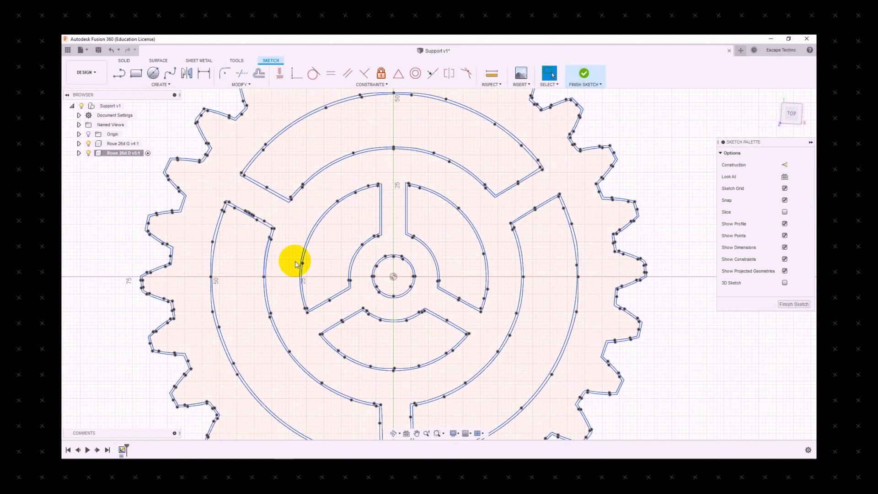
click(403, 273)
text(e10)
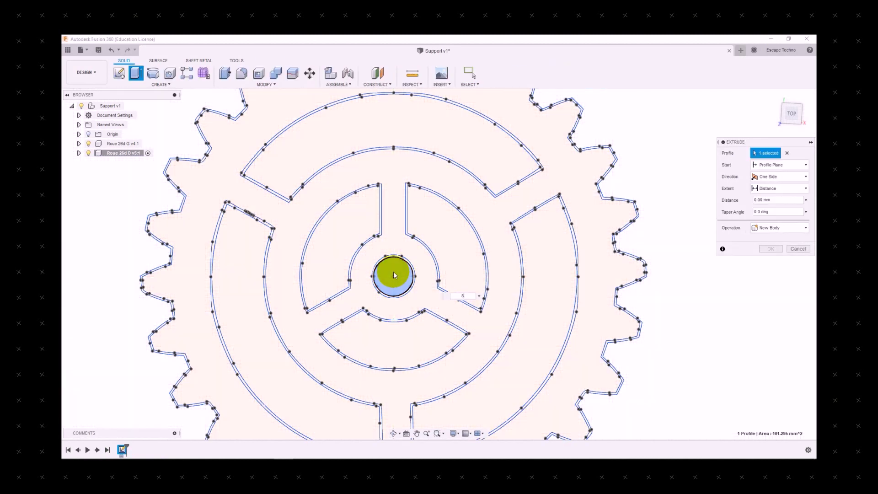
key(Return)
scroll(446, 315, down, 3)
scroll(448, 320, down, 2)
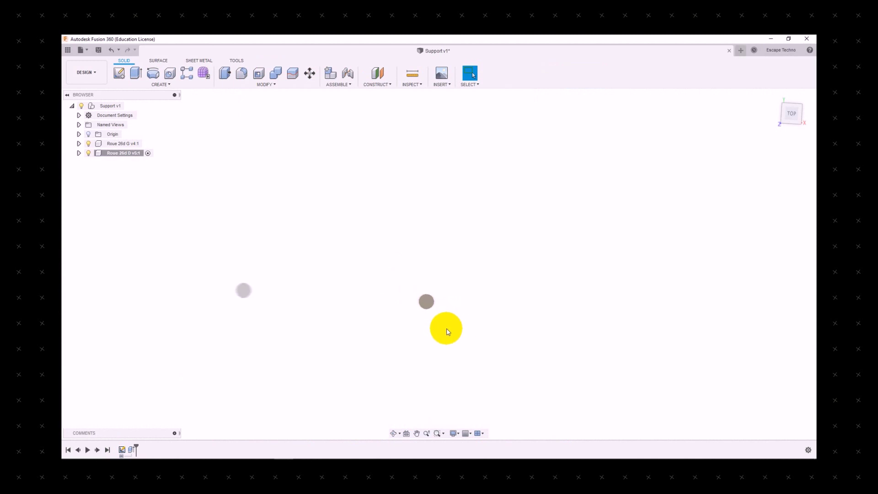
- Activate the top-level Support component and view both axle pins from the top
click(115, 109)
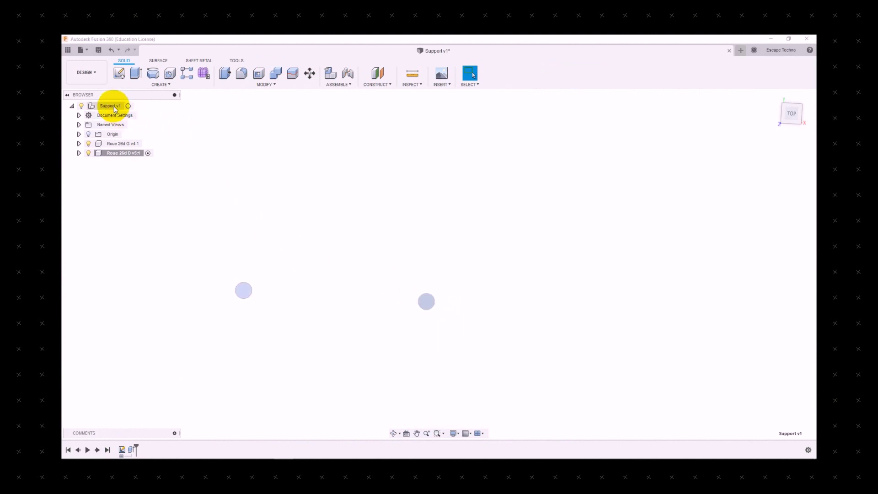
click(128, 106)
scroll(316, 303, down, 3)
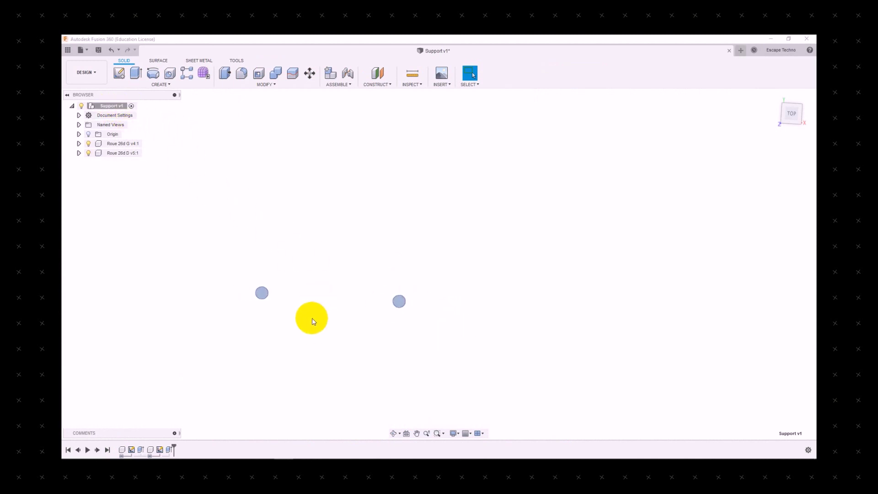
mouse_move(302, 310)
shift+middle_down()
mouse_move(295, 306)
mouse_move(311, 262)
mouse_move(288, 311)
shift+middle_up()
click(794, 114)
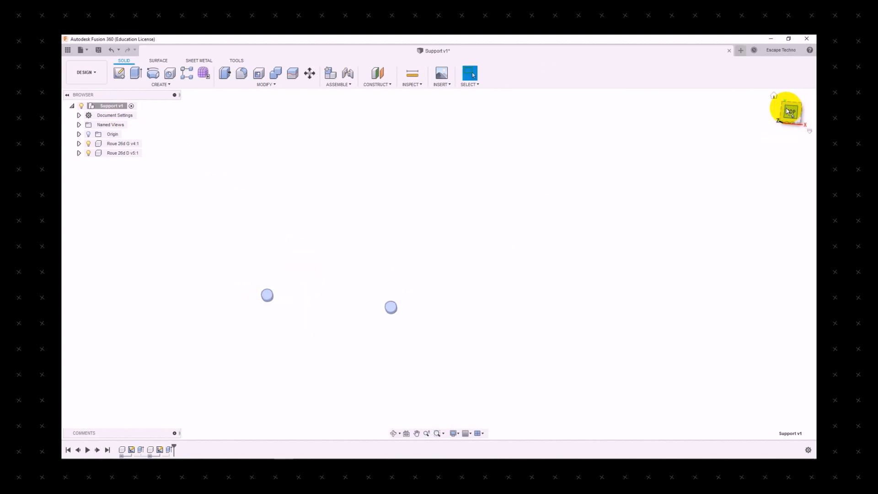
scroll(301, 190, down, 2)
scroll(208, 279, up, 2)
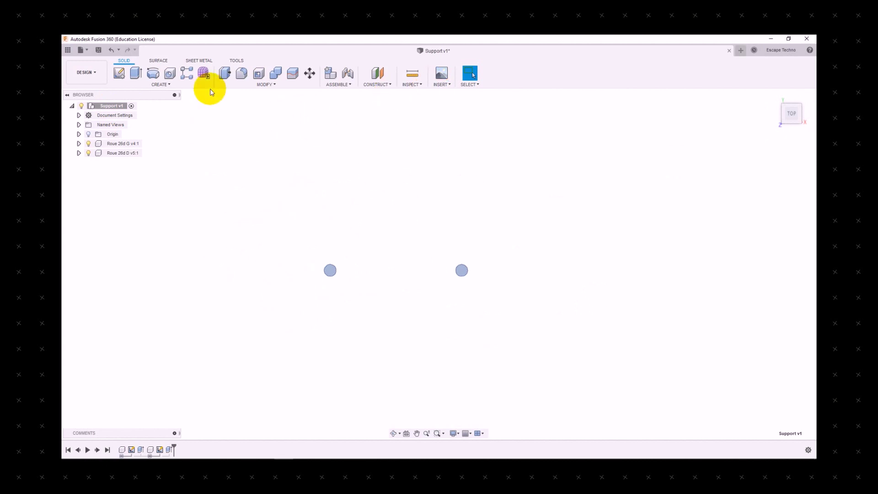
- Start a sketch on the top plane of the Support and insert the gear outline SVG file
click(120, 74)
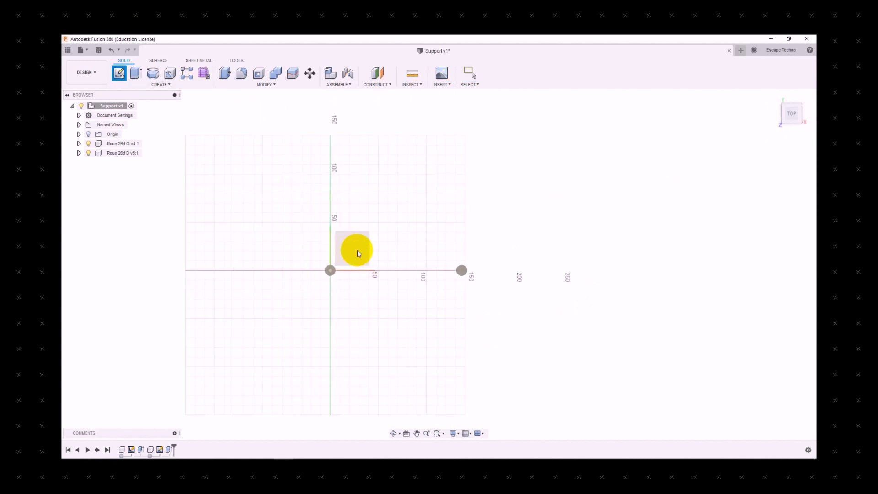
click(358, 253)
click(522, 84)
click(531, 131)
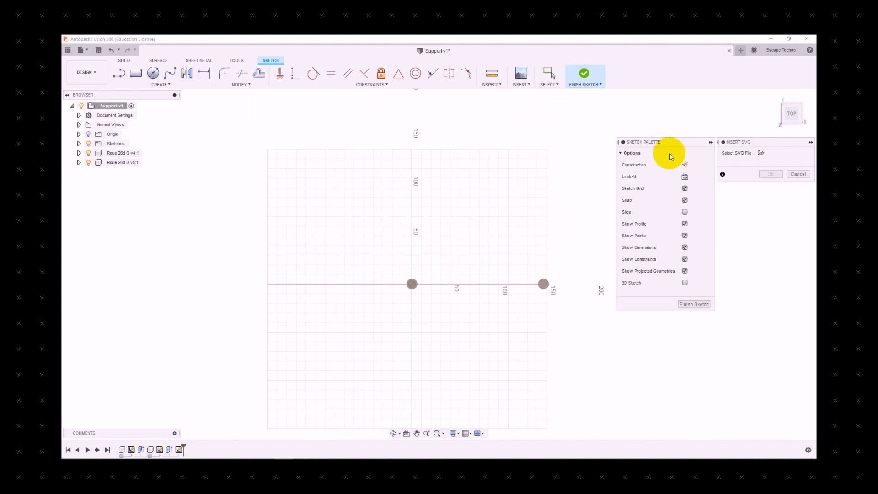
click(761, 154)
click(167, 105)
click(373, 267)
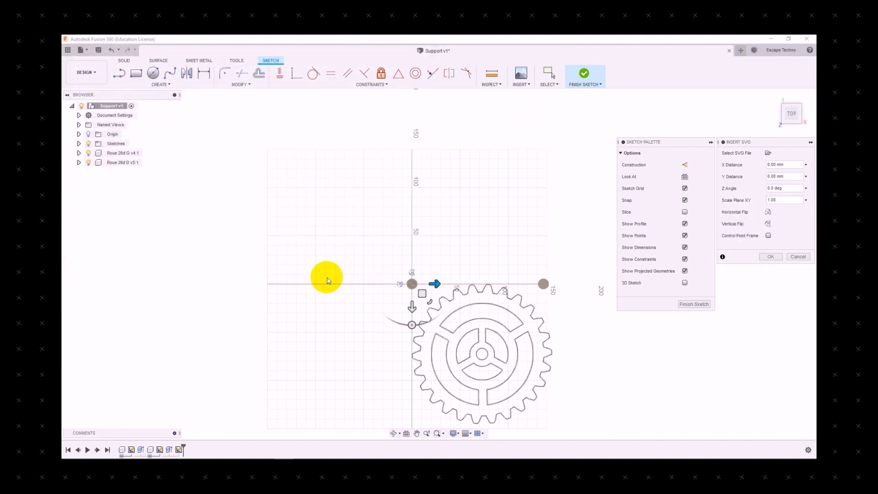
- Position the inserted gear outline midway between the two axle pins so that its rim lies over both of them
drag(425, 290, 407, 194)
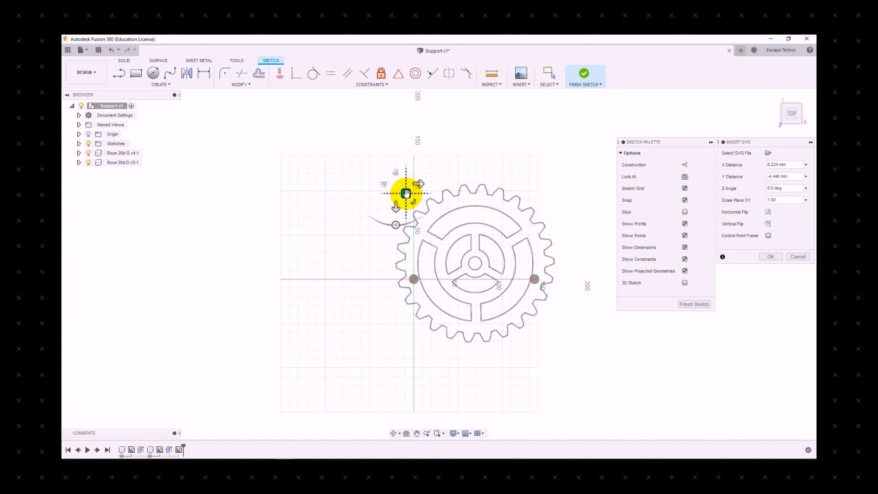
drag(407, 195, 407, 196)
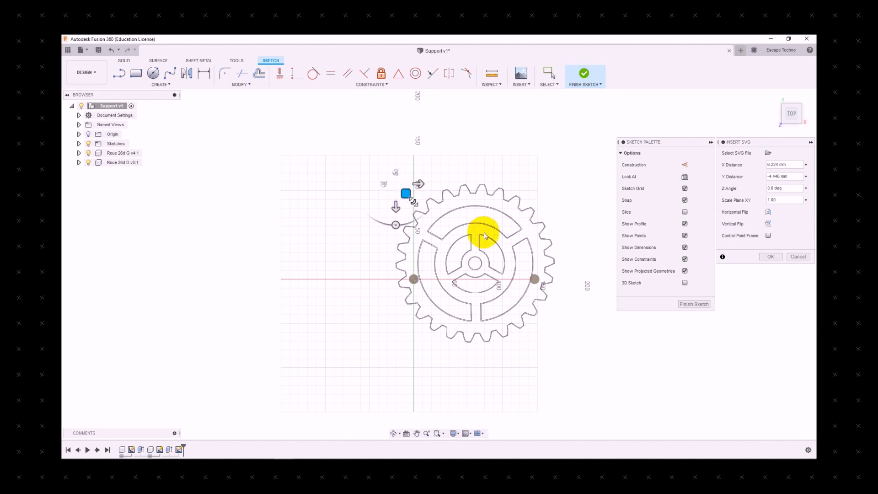
click(773, 257)
- Extrude the gear profile -2 mm, away from the pins, including its two lower outer openings and their thin border profiles
scroll(540, 242, up, 1)
scroll(540, 242, up, 1)
click(512, 207)
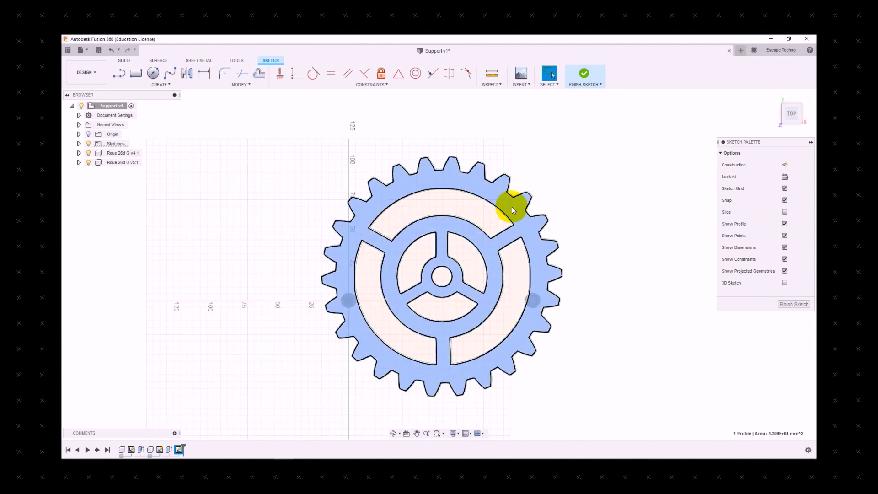
scroll(494, 359, up, 4)
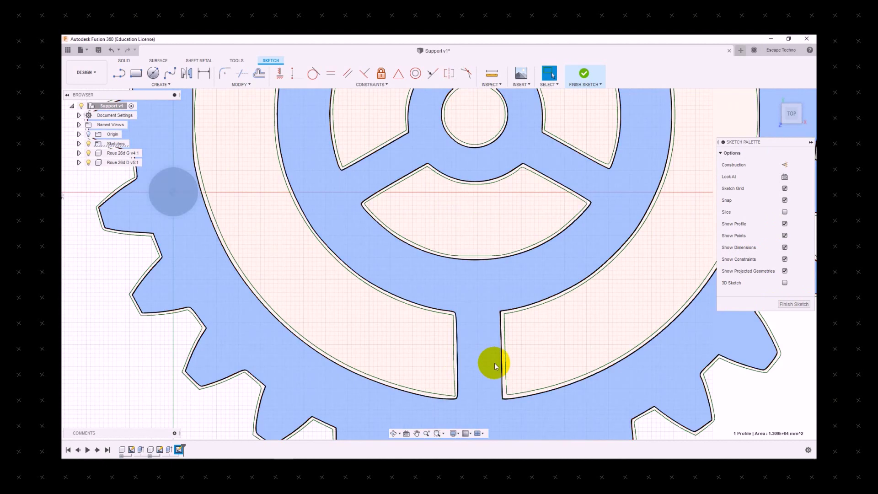
shift+click(542, 329)
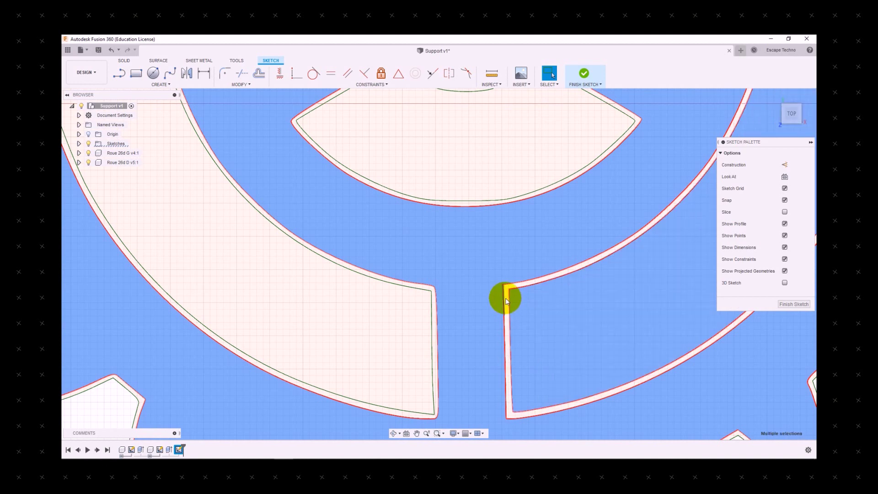
shift+click(507, 297)
shift+click(435, 301)
scroll(407, 315, down, 5)
shift+click(407, 325)
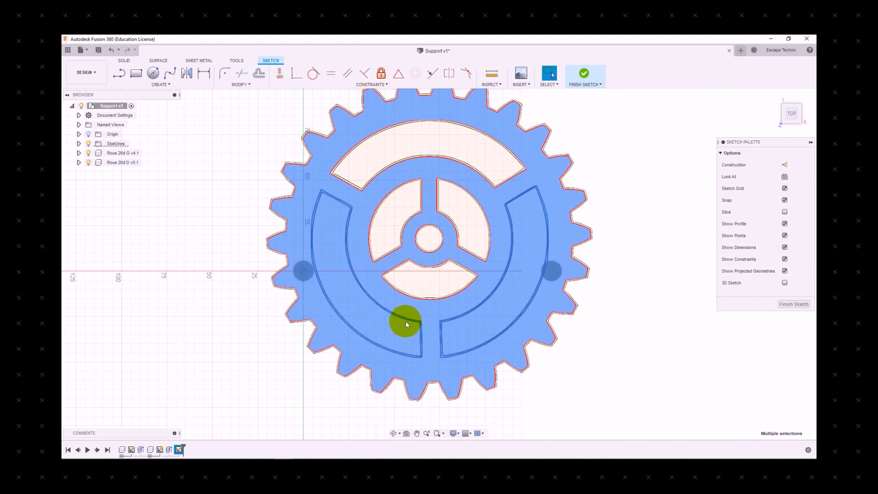
key(e)
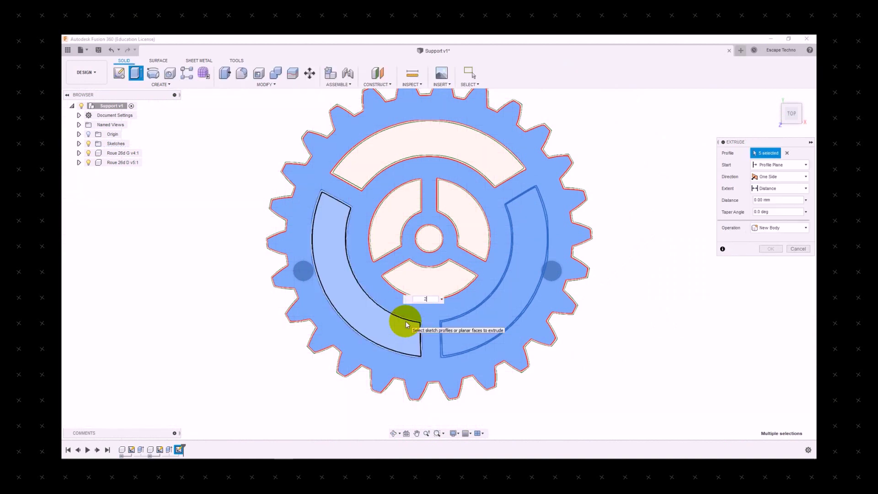
text(2)
shift+middle_drag(667, 245, 593, 267)
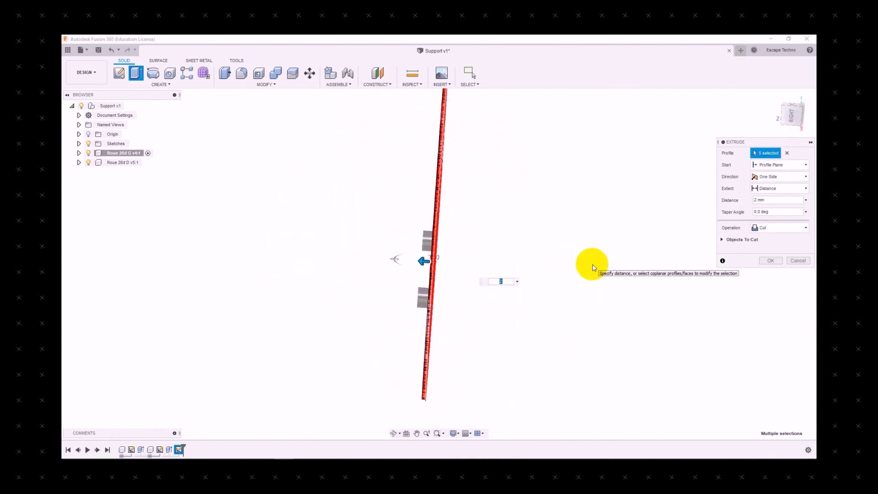
key(Return)
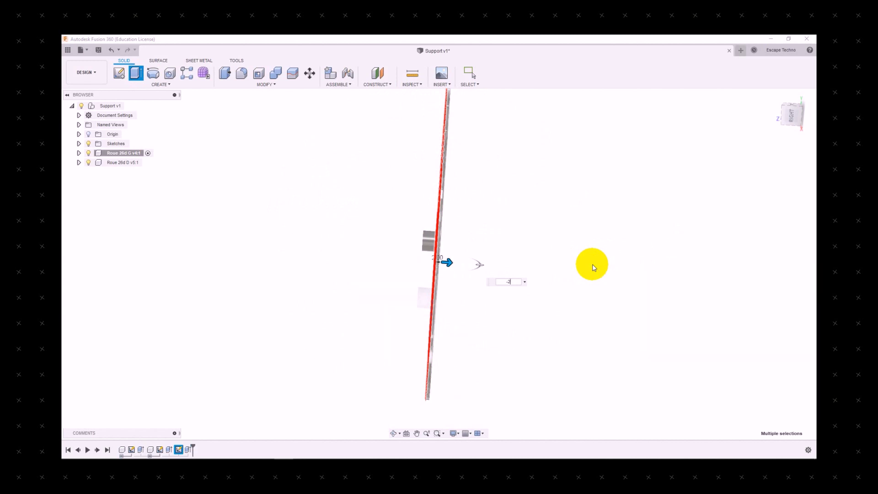
- Examine the support plate and its two axle pins at an angle, from the top and in the home view
shift+middle_drag(608, 278, 435, 294)
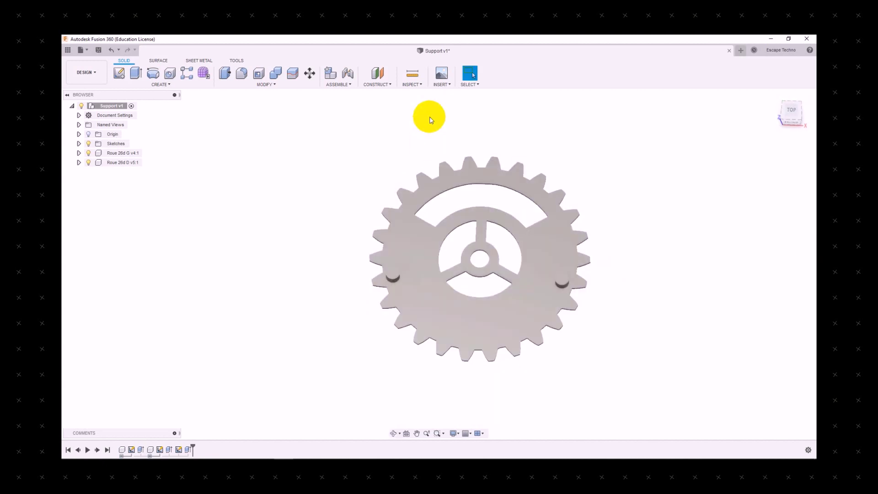
scroll(666, 245, down, 3)
scroll(344, 249, up, 2)
scroll(404, 303, down, 1)
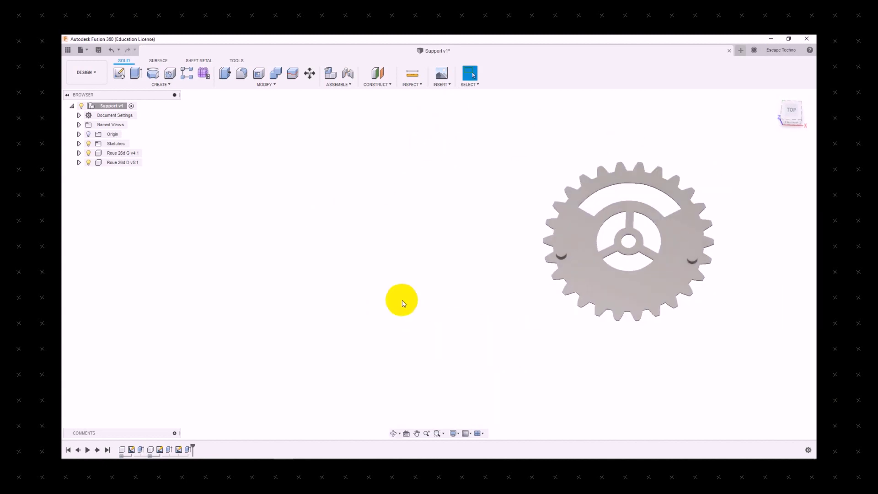
scroll(458, 295, down, 1)
scroll(694, 282, up, 3)
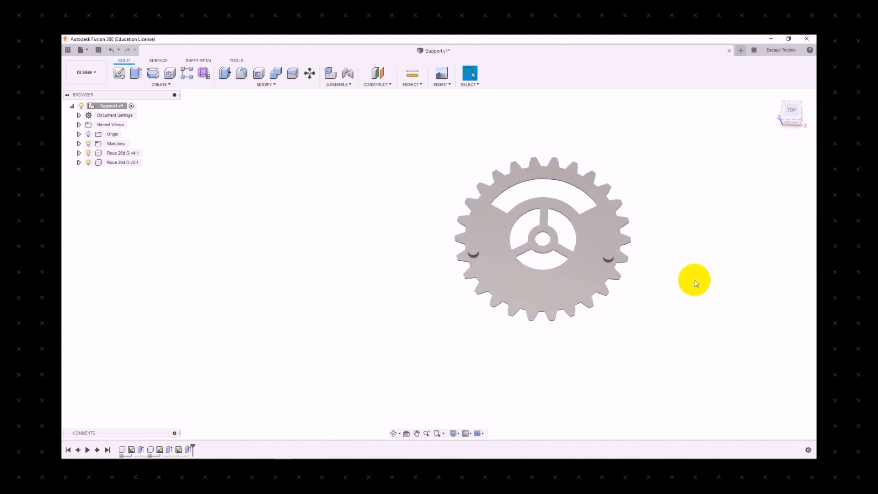
click(796, 114)
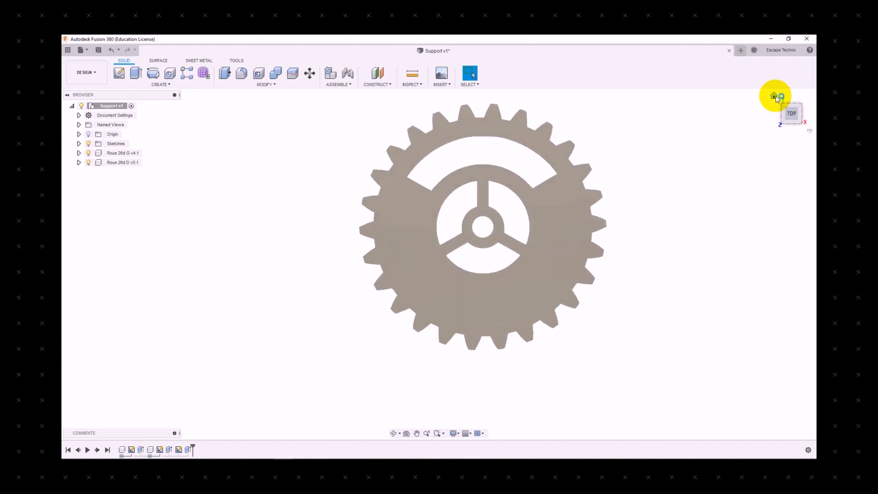
click(774, 96)
- Export the Support as a high-refinement binary STL named Support v1.stl in the Roues dentées folder, and save the design
right_click(111, 106)
click(146, 203)
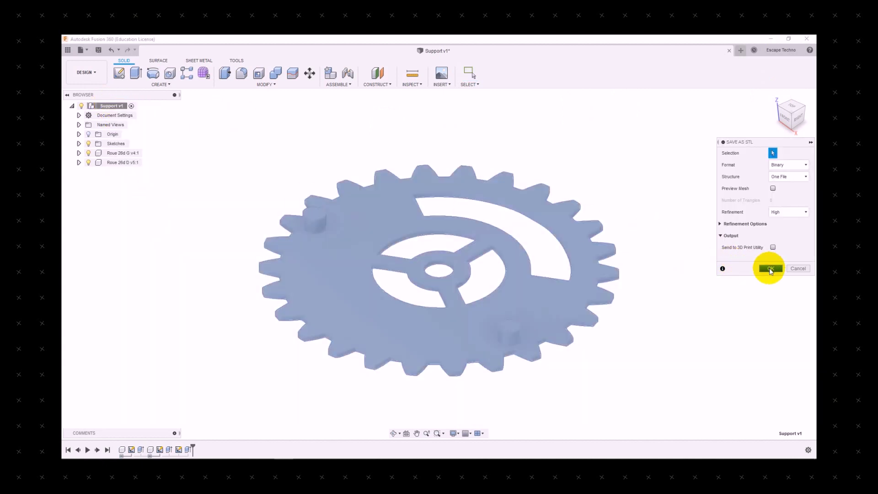
click(771, 268)
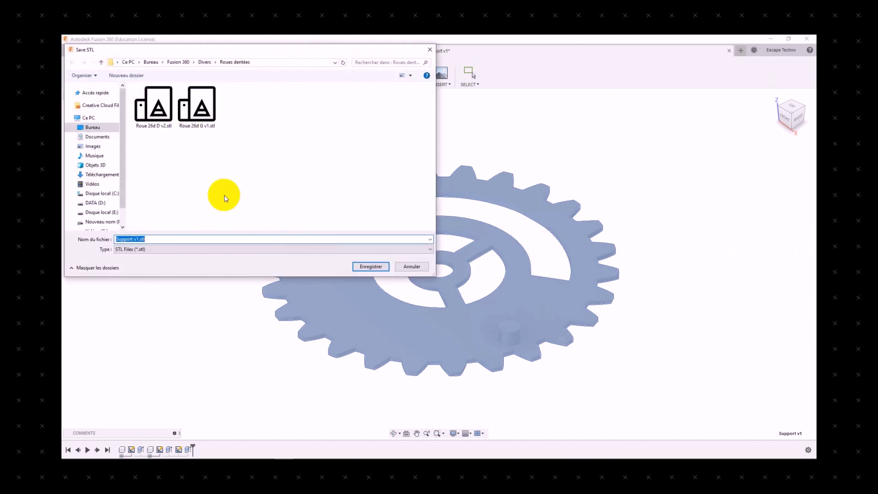
click(382, 266)
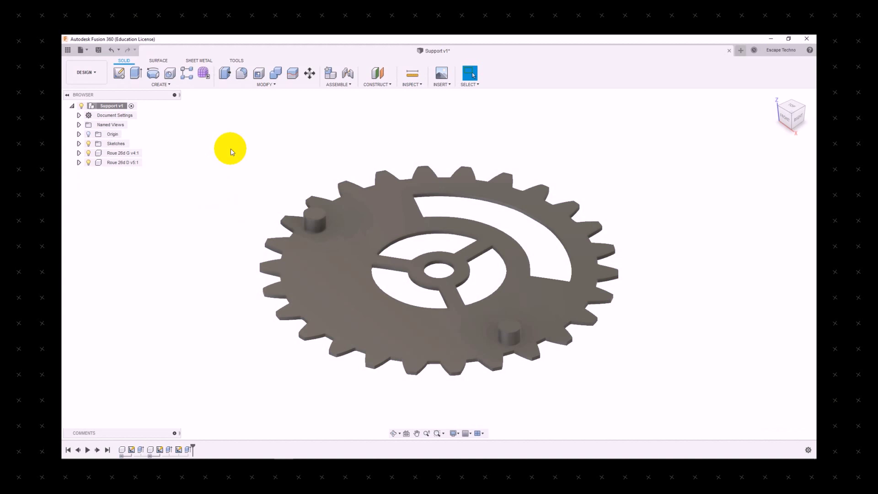
click(99, 51)
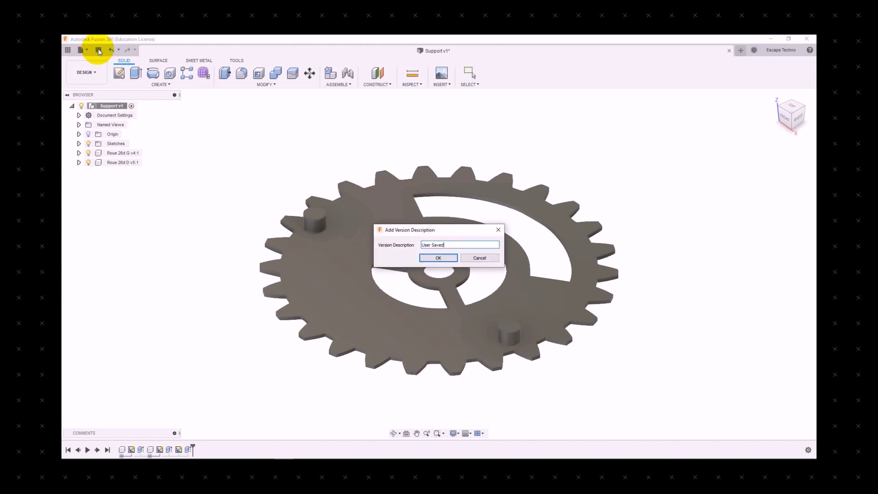
click(440, 258)
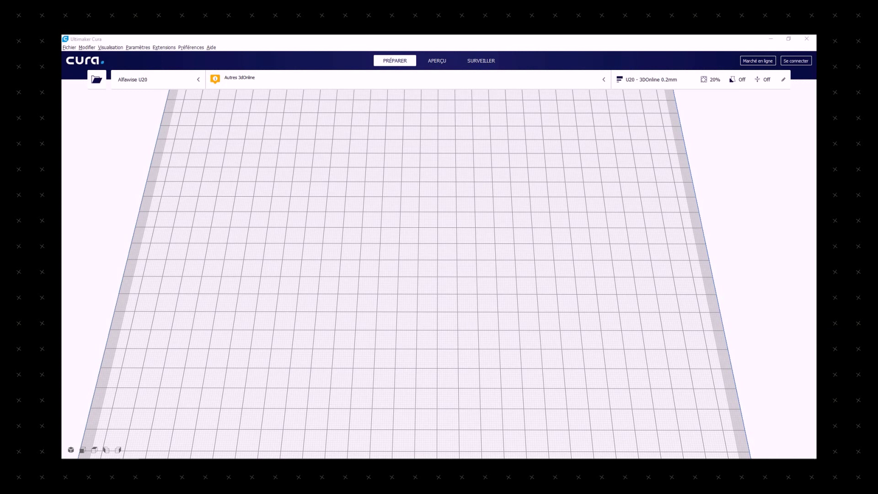
- Switch to Ultimaker Cura, load the left letter gear model and scale it uniformly to 85 %
drag(62, 197, 377, 227)
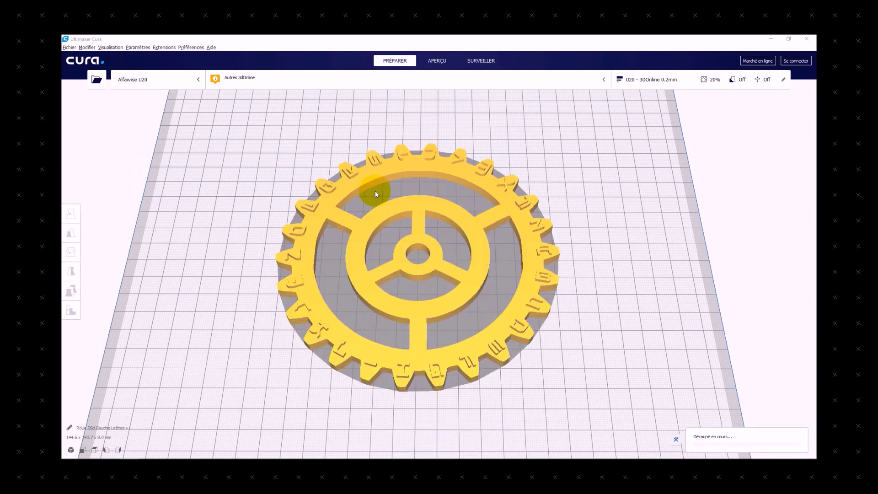
click(350, 166)
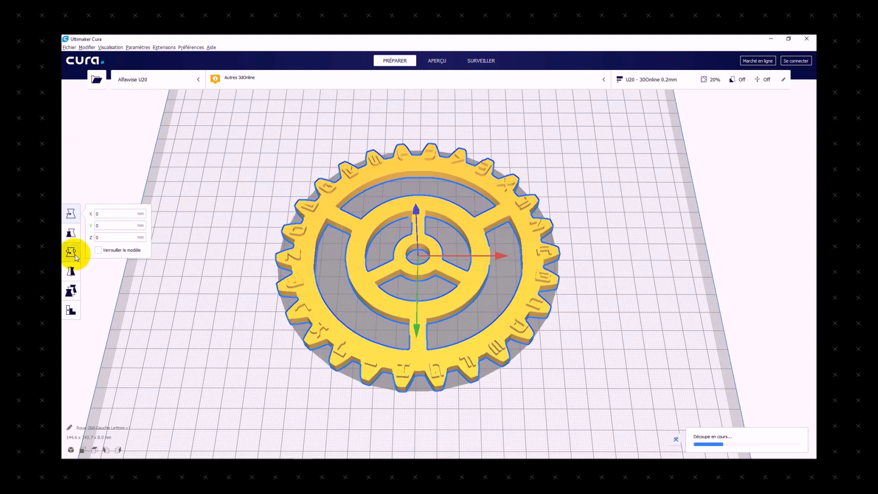
click(71, 231)
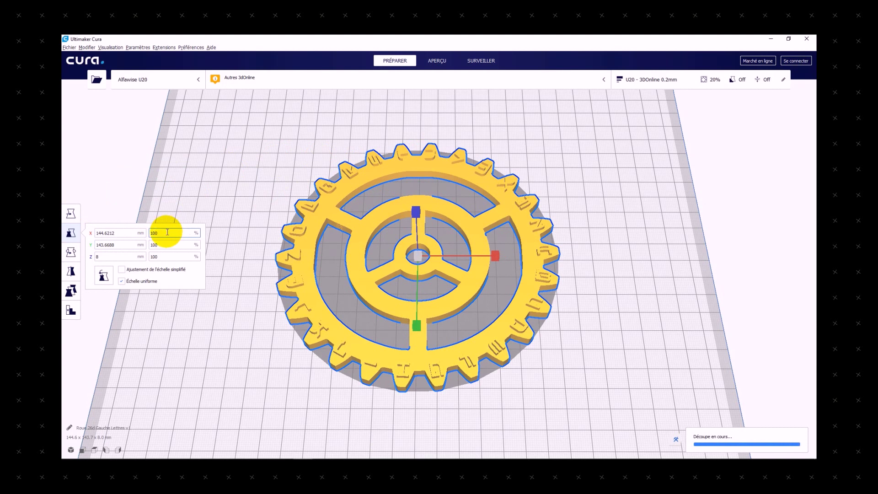
drag(168, 232, 147, 238)
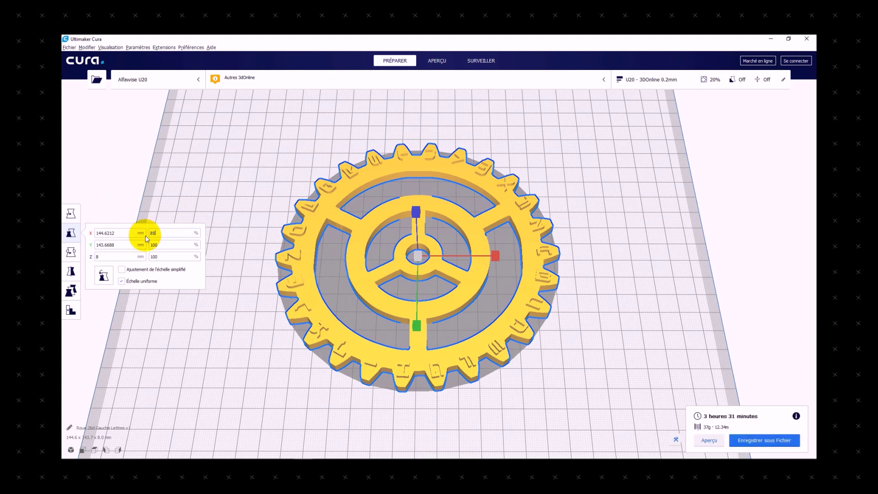
text(85)
key(Return)
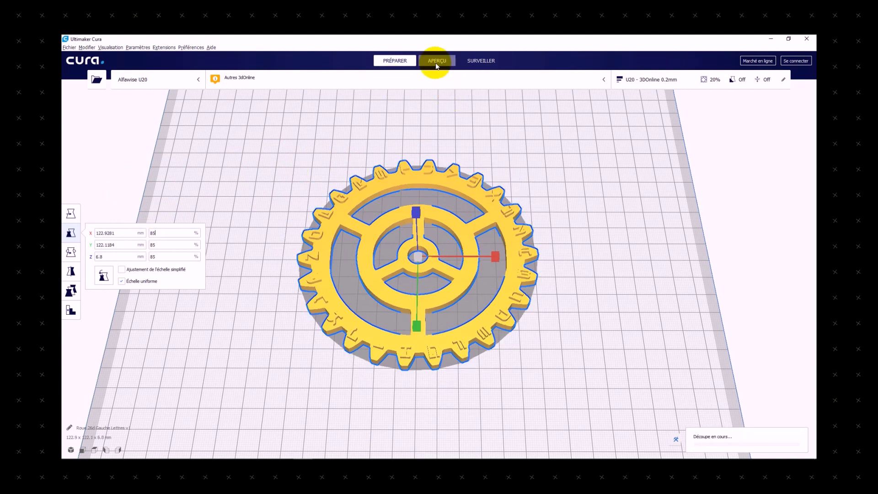
- Open the layer preview of the scaled letter gear
click(437, 65)
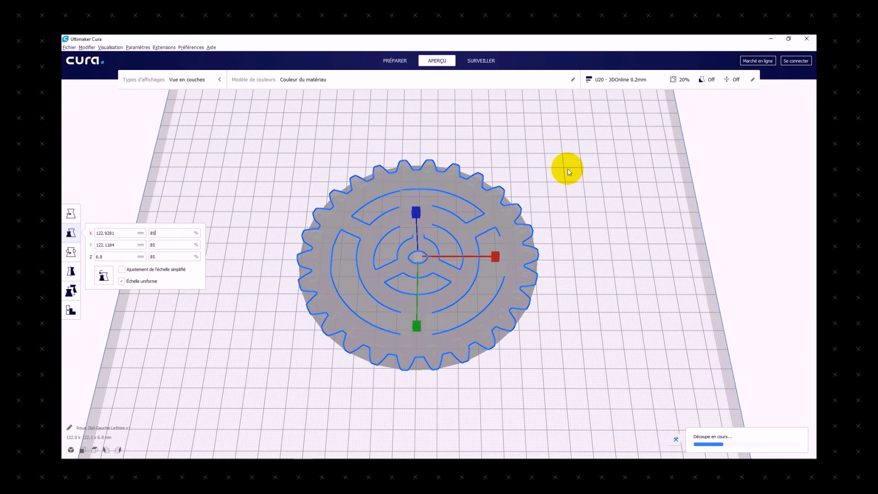